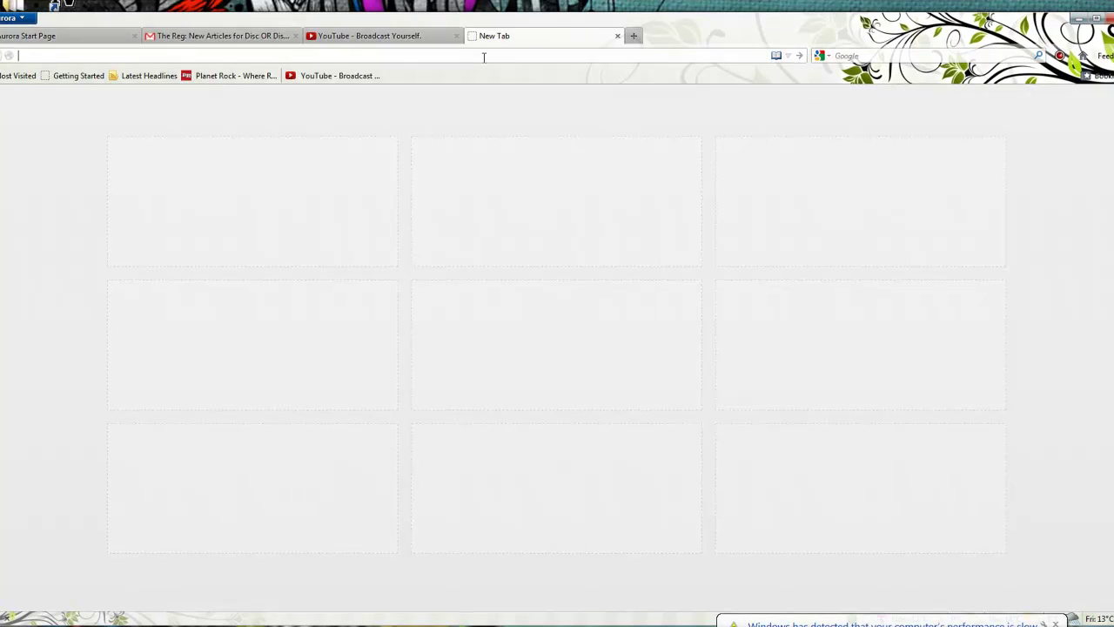
- Go to ccleaner.com and open the CCleaner download page
{"action": "type", "text": "ccle"}
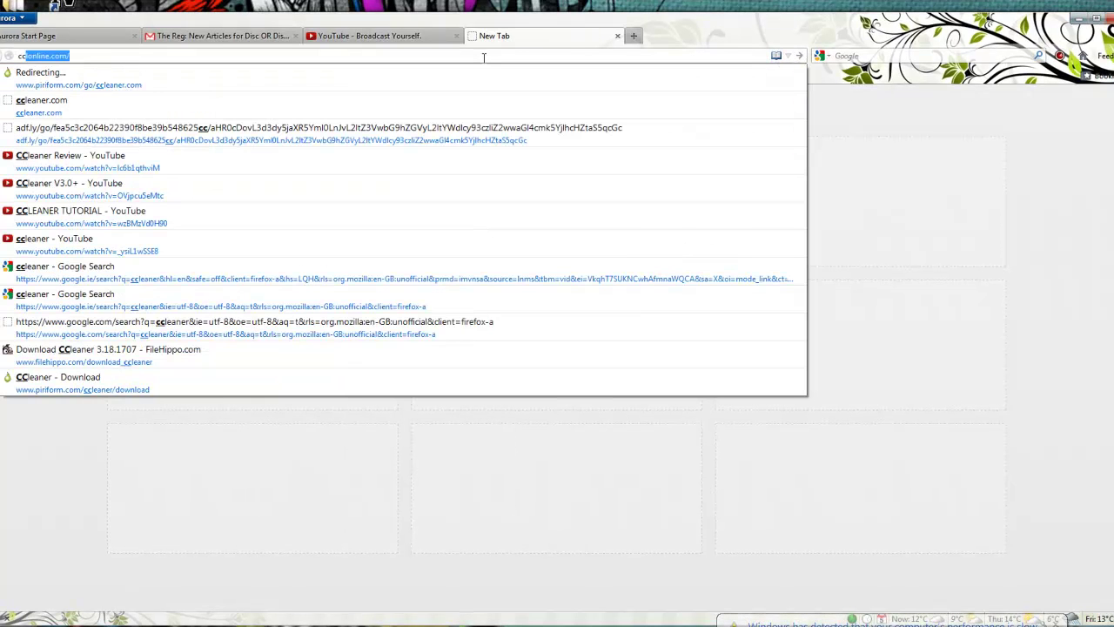
{"action": "type", "text": "aner.com"}
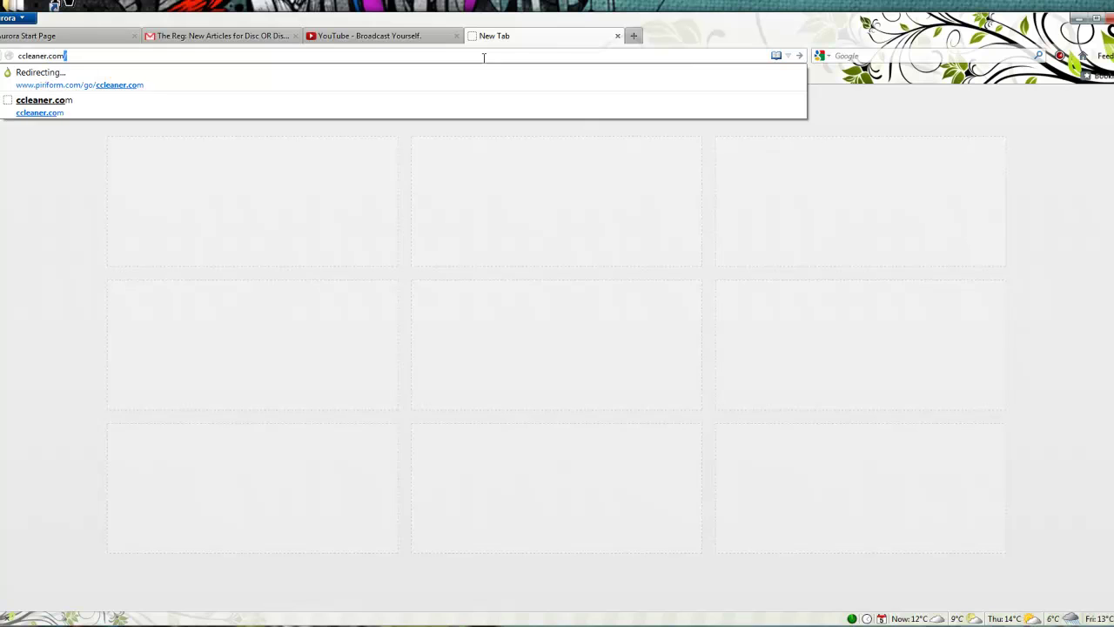
{"action": "key", "text": "Return"}
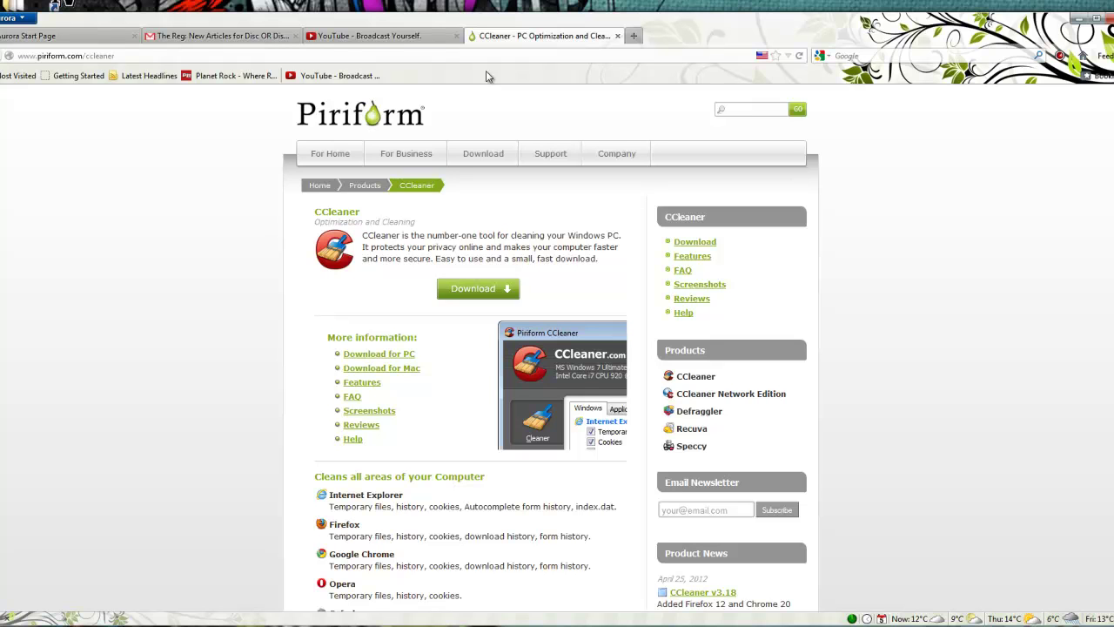
{"action": "left_click", "coordinate": [473, 293]}
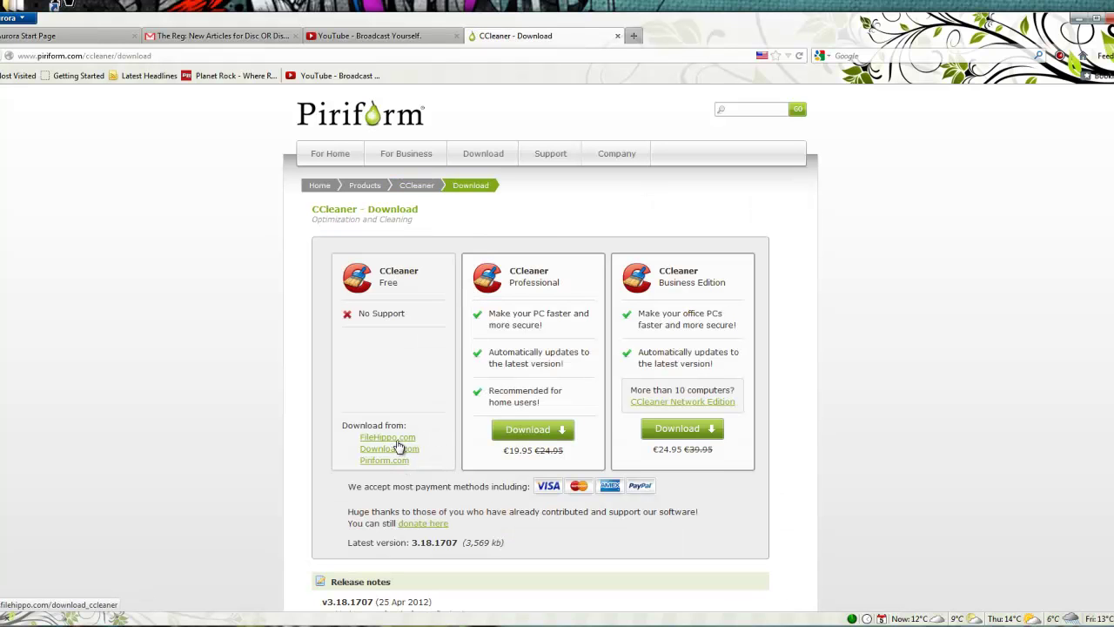
- Request the latest CCleaner version from FileHippo.com, cancel saving ccsetup318.exe, and minimise the browser
{"action": "left_click", "coordinate": [398, 445]}
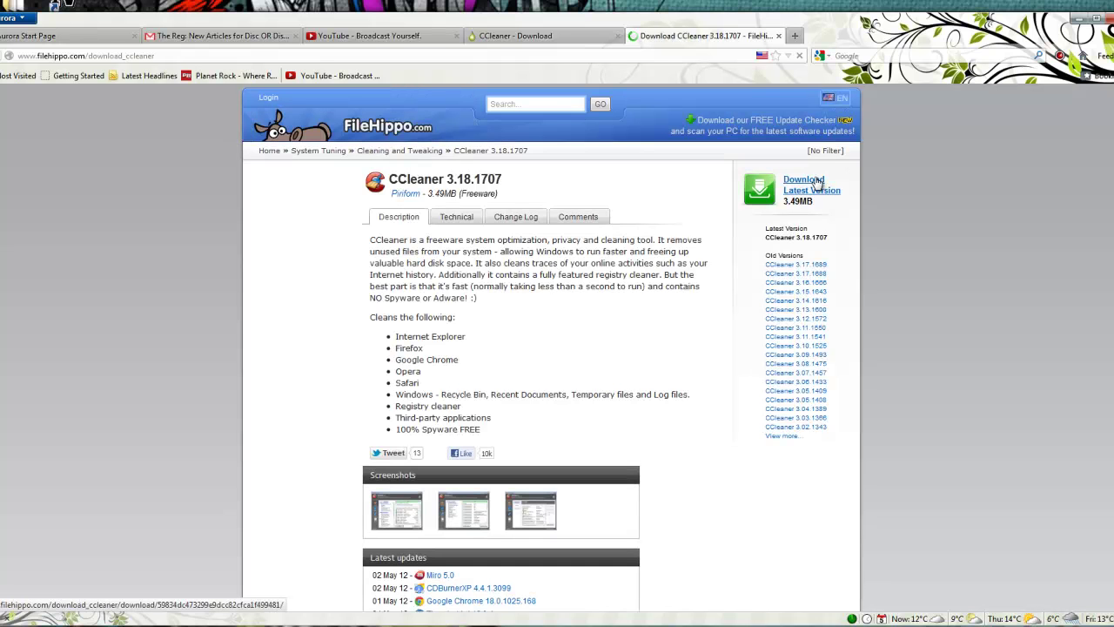
{"action": "left_click", "coordinate": [809, 187]}
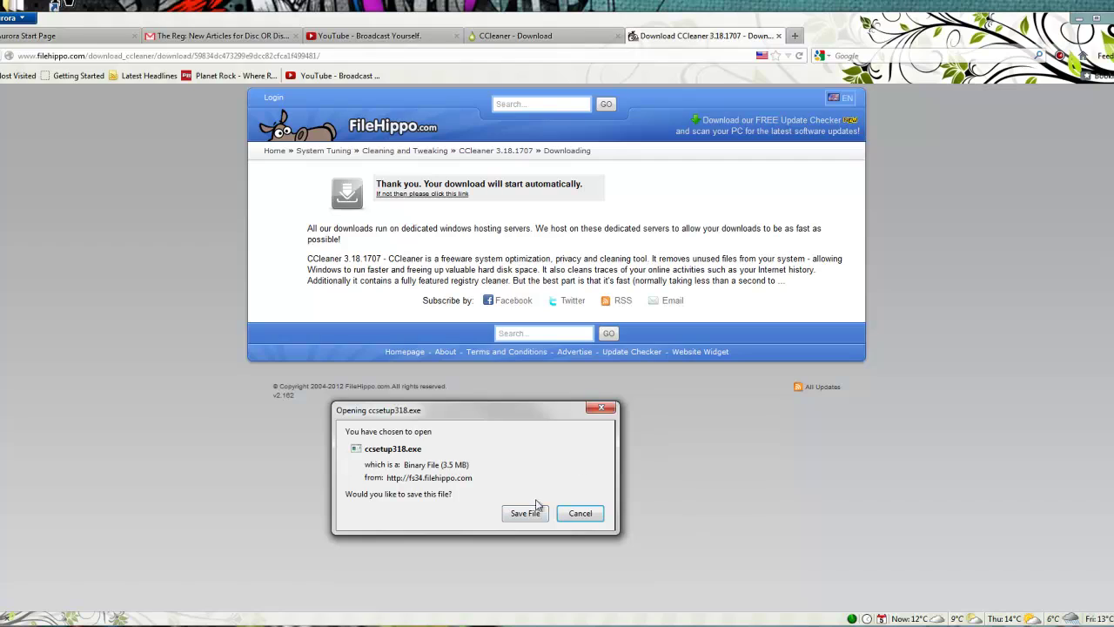
{"action": "left_click", "coordinate": [579, 512]}
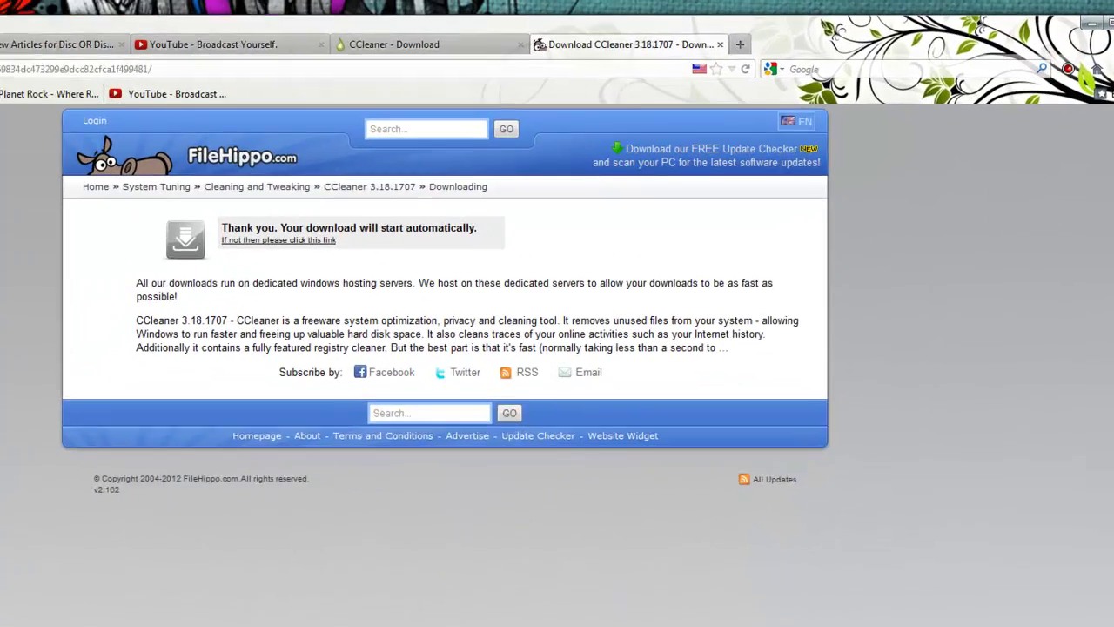
{"action": "left_click", "coordinate": [1092, 23]}
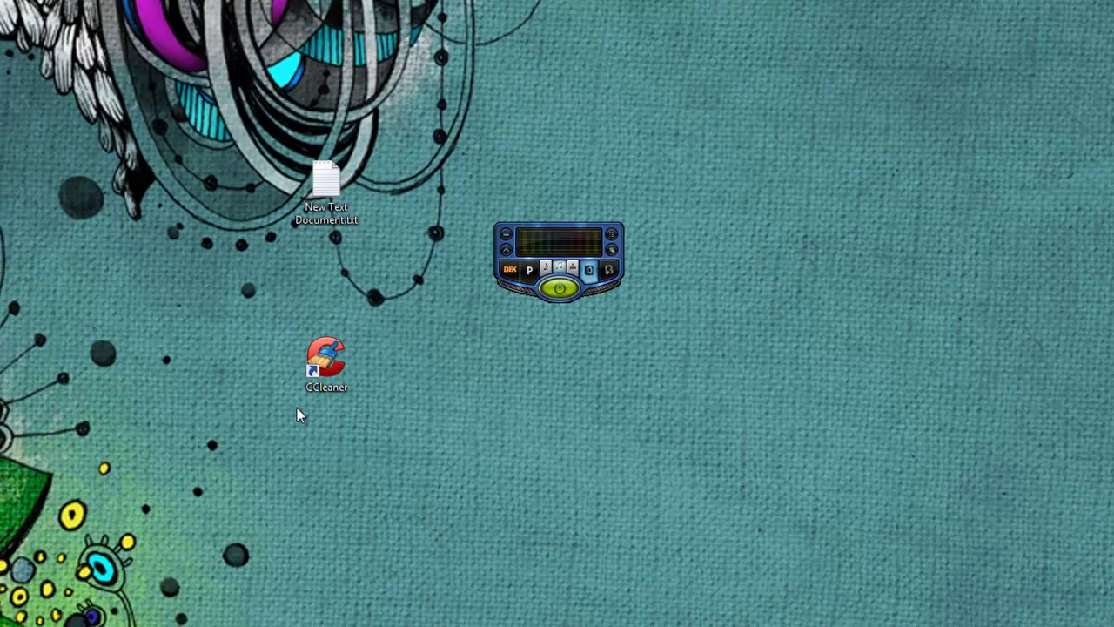
- Launch CCleaner from the desktop, including Empty Recycle Bin and excluding Internet Explorer History in the Windows cleaning items
{"action": "double_click", "coordinate": [315, 383]}
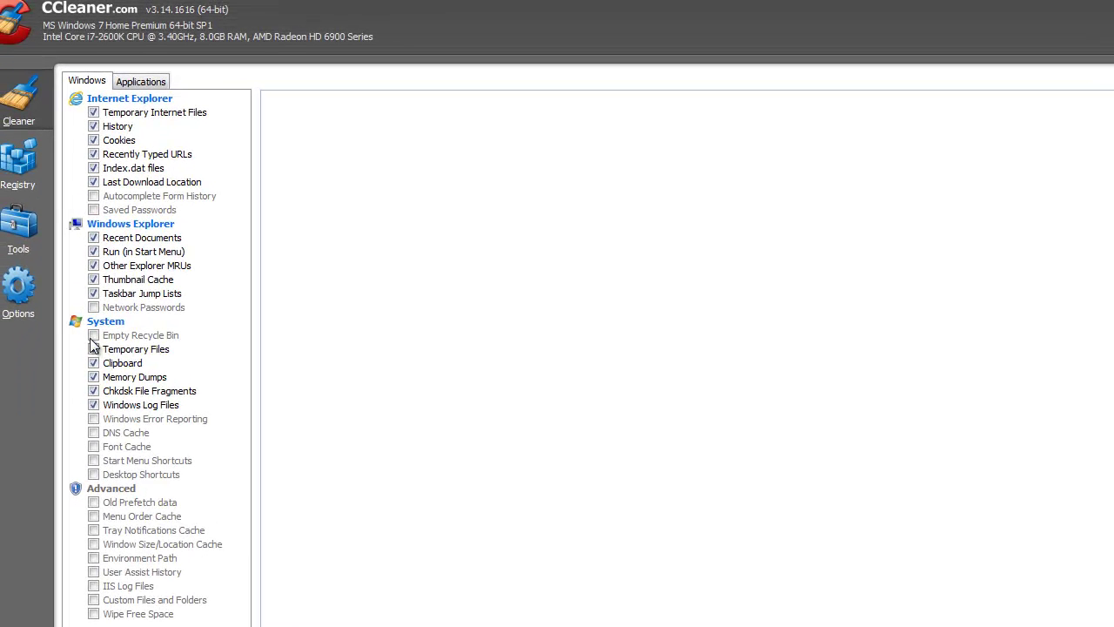
{"action": "left_click", "coordinate": [92, 337]}
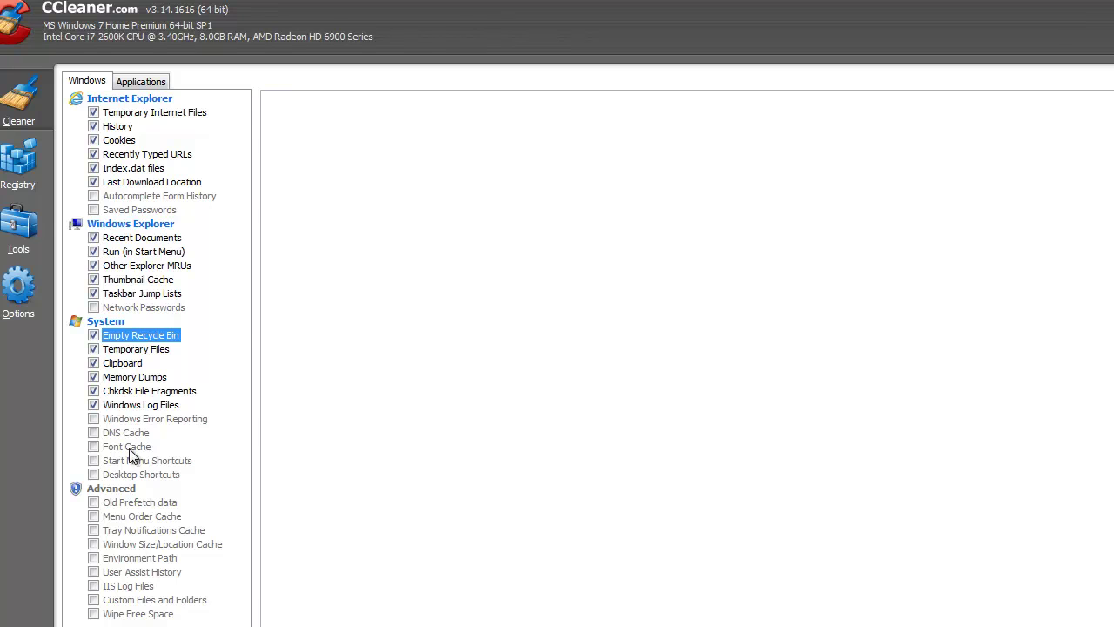
{"action": "left_click", "coordinate": [93, 127]}
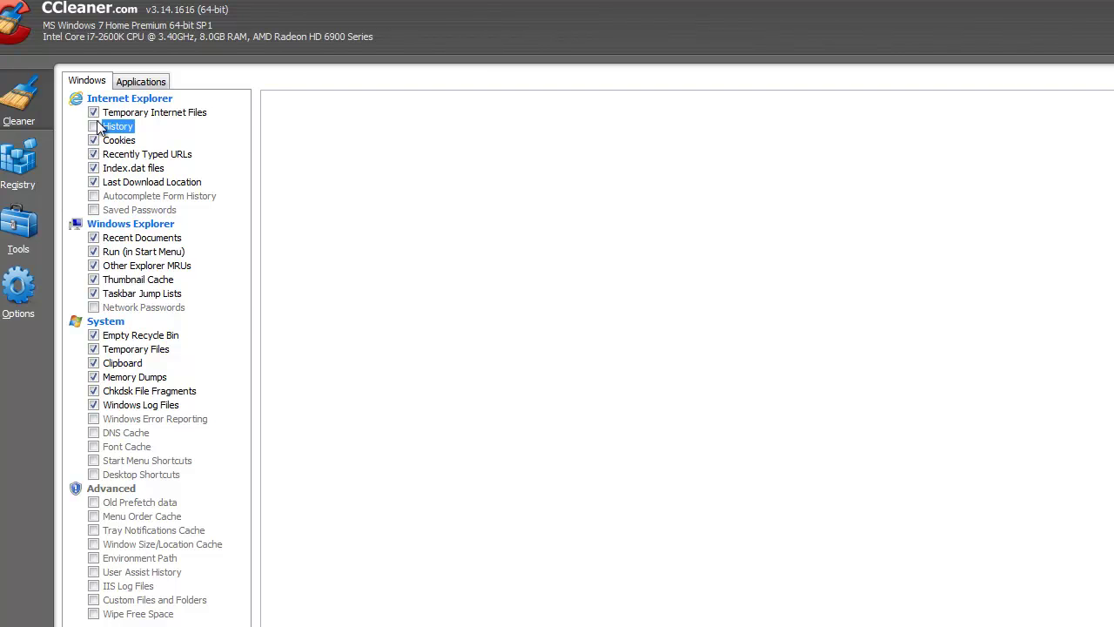
- Show the application cleaning items and run the analysis, closing Firefox so its Internet Cache is included
{"action": "left_click", "coordinate": [138, 82]}
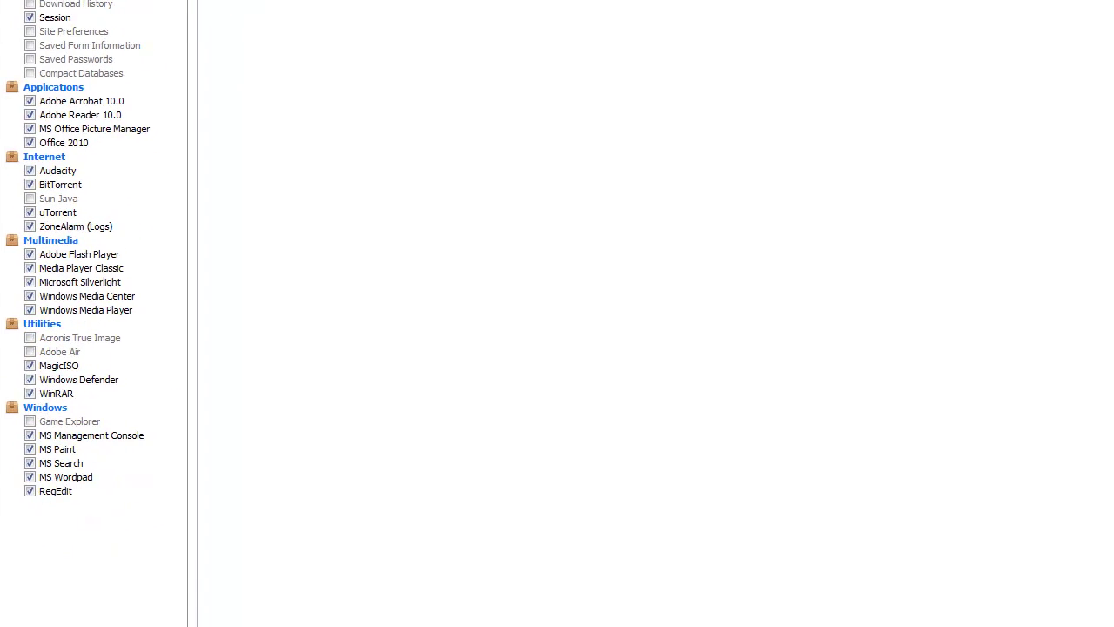
{"action": "left_click", "coordinate": [197, 616]}
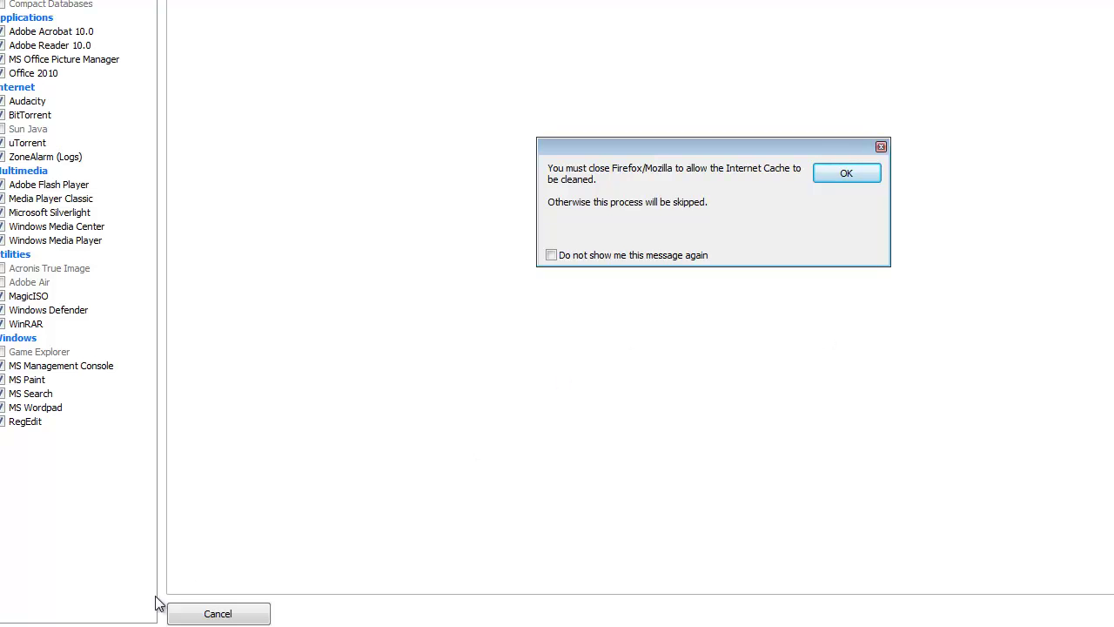
{"action": "left_click", "coordinate": [131, 626]}
{"action": "right_click", "coordinate": [117, 626]}
{"action": "left_click", "coordinate": [96, 626]}
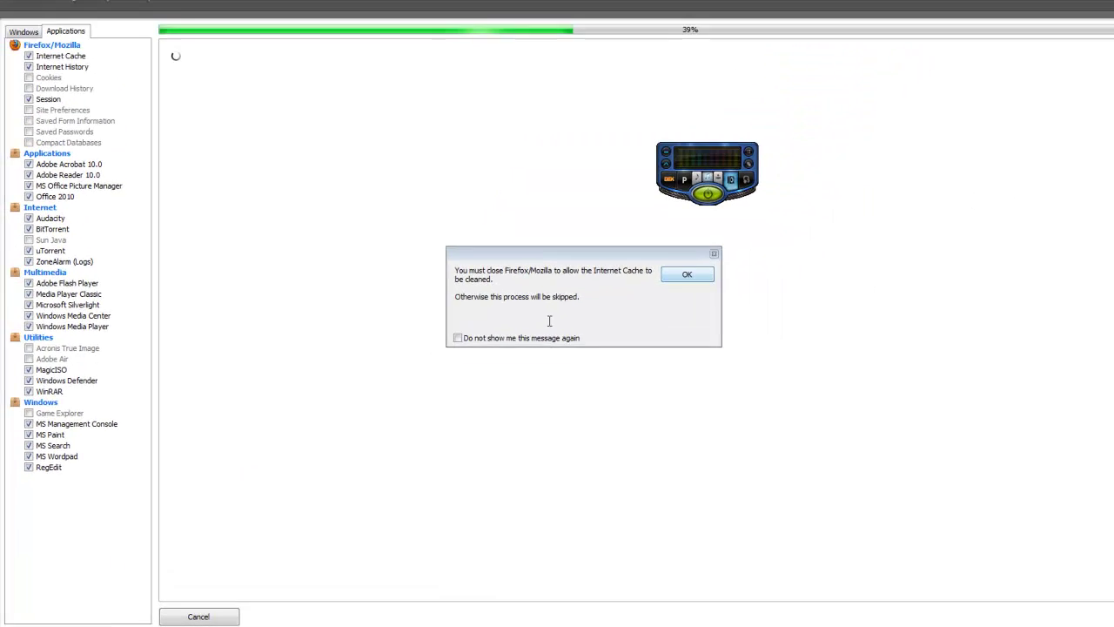
{"action": "left_click", "coordinate": [687, 274]}
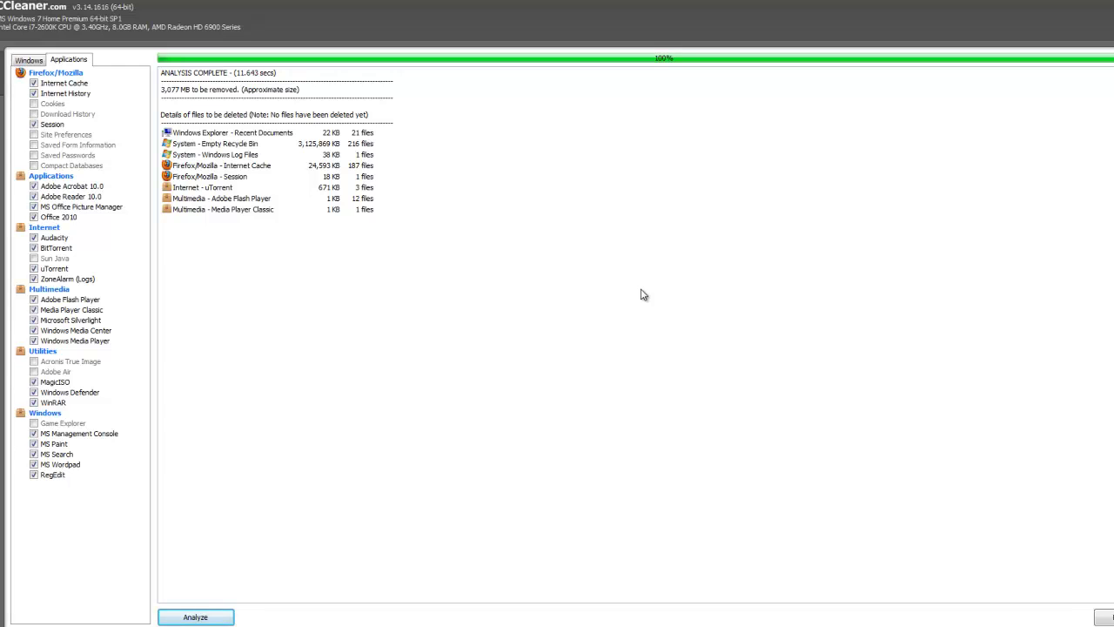
- Examine the analysis report for the total size to remove and the Recycle Bin and Firefox Internet Cache entries
{"action": "left_click_drag", "start_coordinate": [311, 87], "coordinate": [152, 72]}
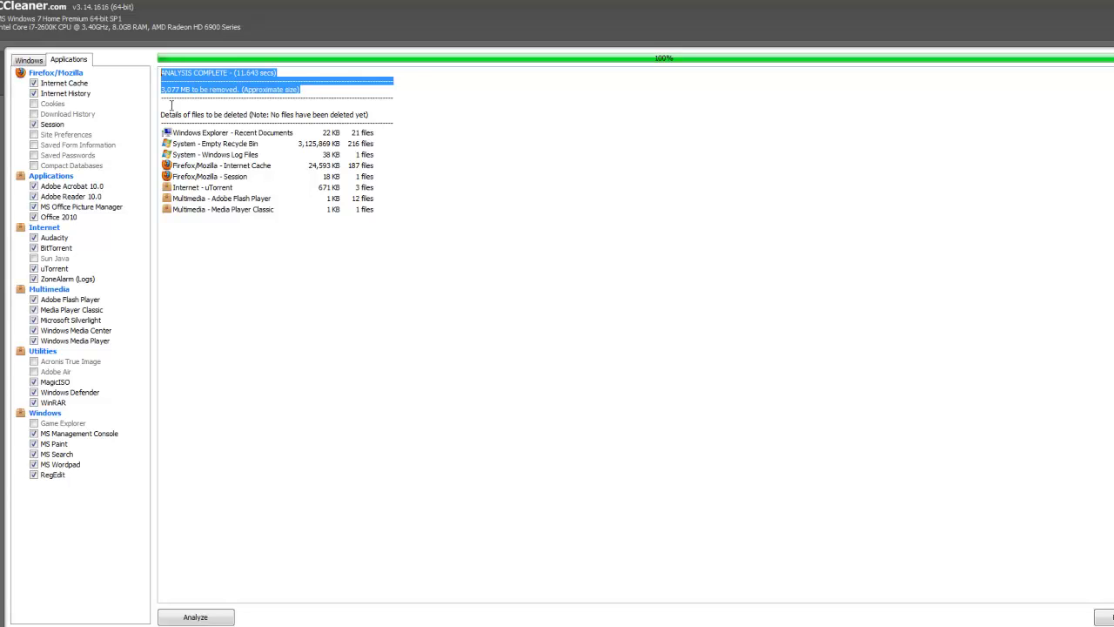
{"action": "left_click", "coordinate": [410, 224]}
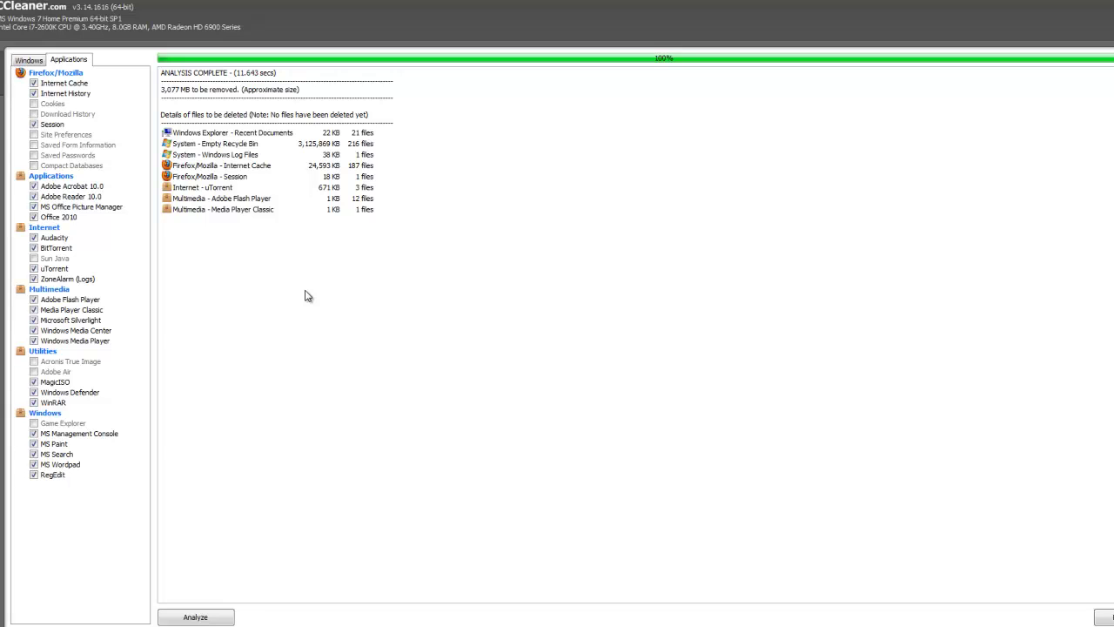
{"action": "left_click", "coordinate": [301, 144]}
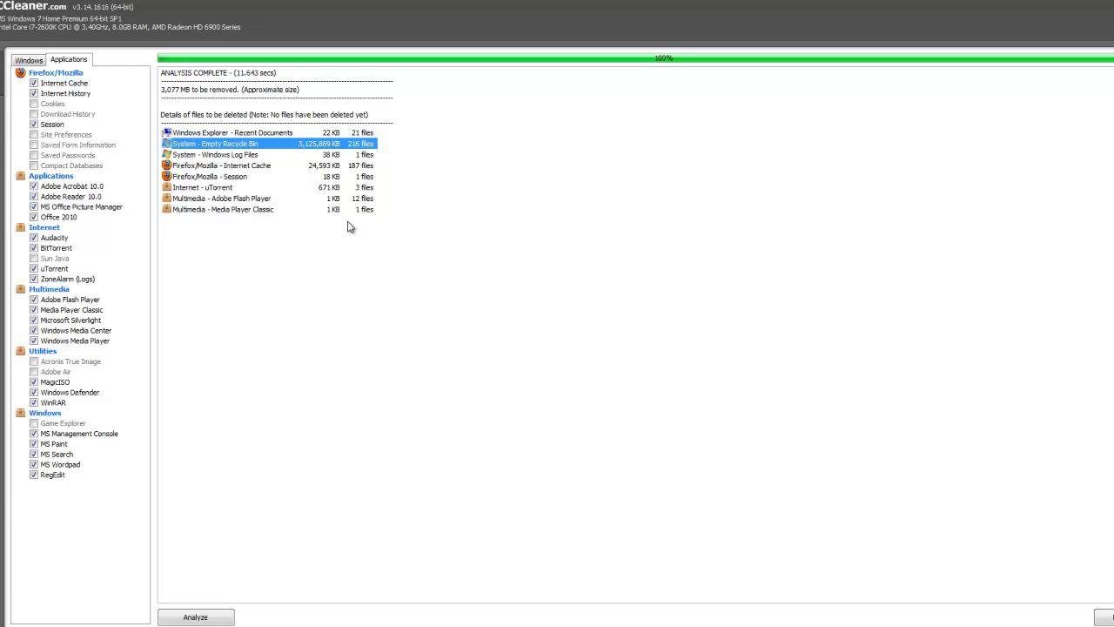
{"action": "left_click", "coordinate": [304, 165]}
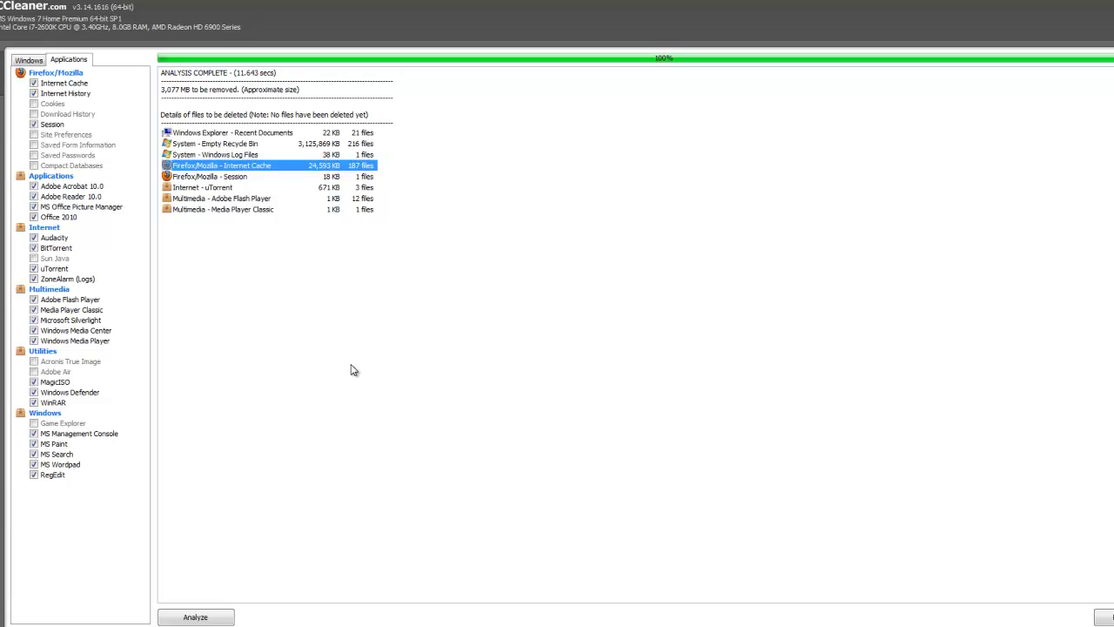
{"action": "left_click", "coordinate": [28, 61]}
{"action": "left_click", "coordinate": [67, 61]}
{"action": "left_click", "coordinate": [227, 144]}
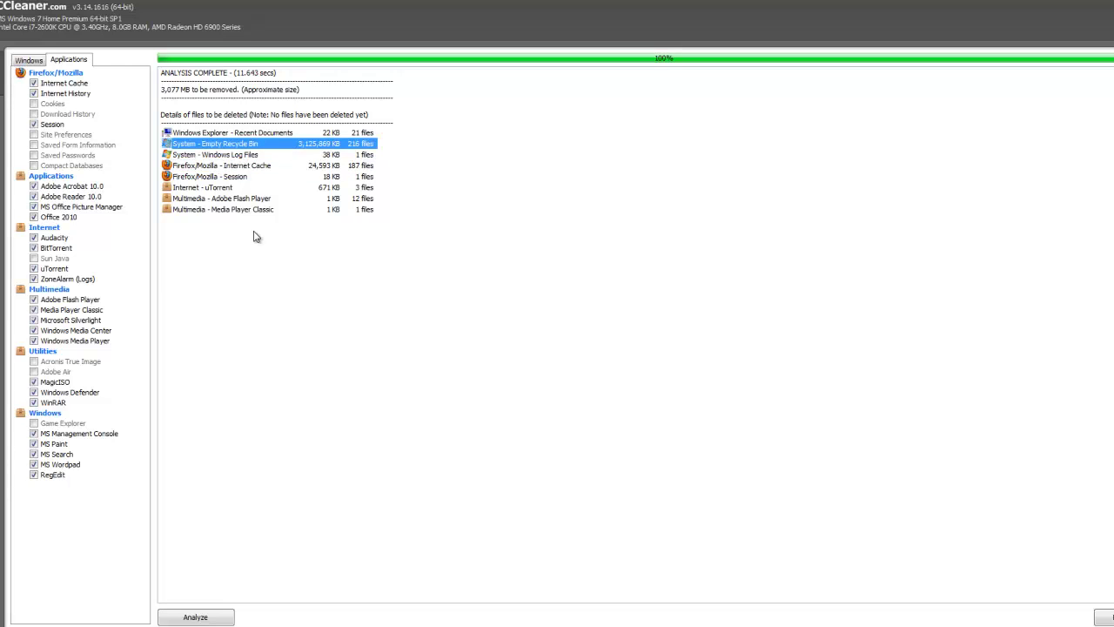
- Exclude Empty Recycle Bin from the System items and run the cleaner, confirming the permanent deletion
{"action": "left_click", "coordinate": [35, 61]}
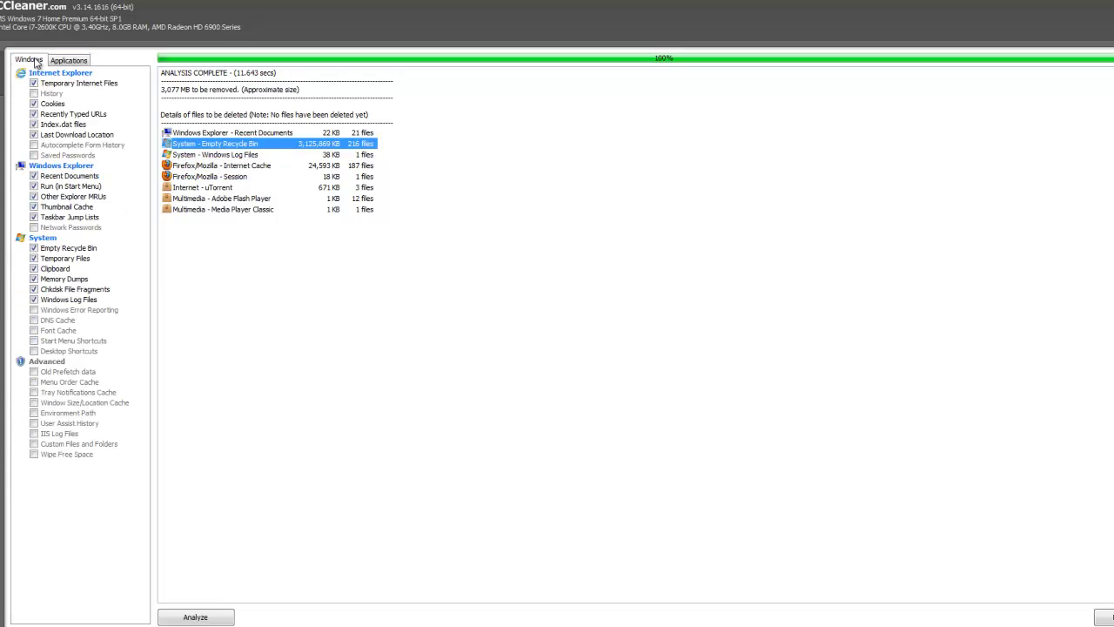
{"action": "left_click", "coordinate": [34, 248]}
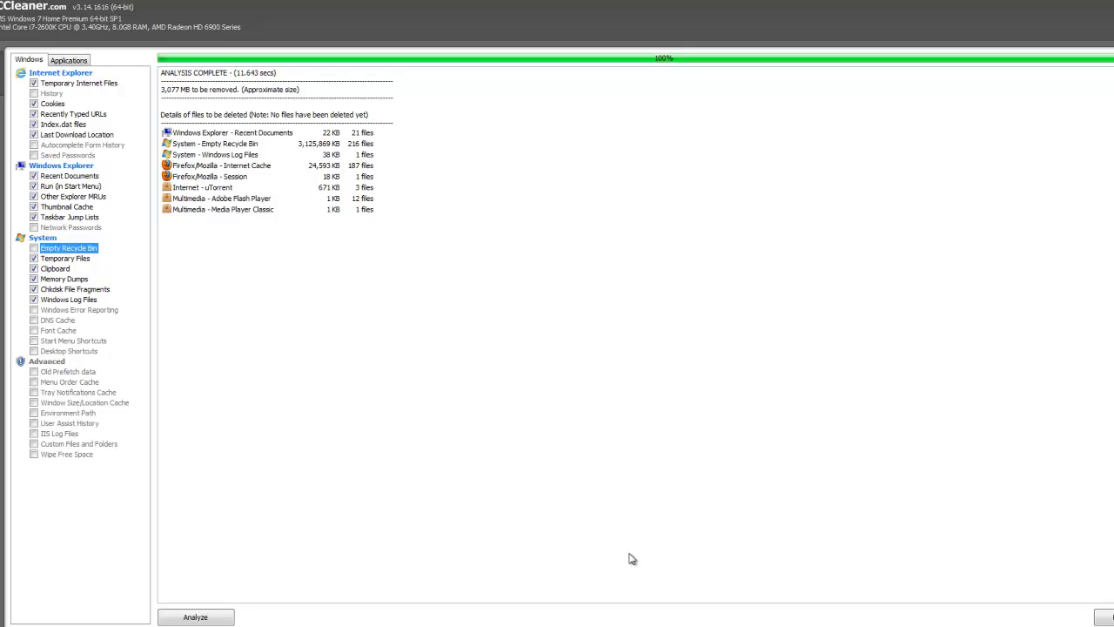
{"action": "left_click", "coordinate": [240, 144]}
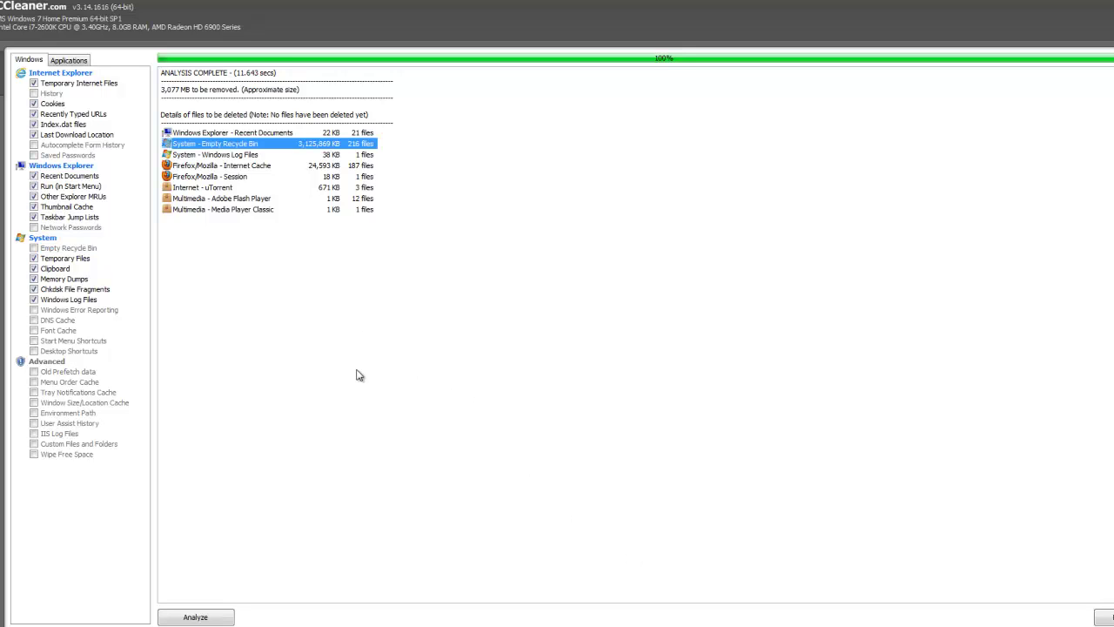
{"action": "left_click", "coordinate": [1106, 616]}
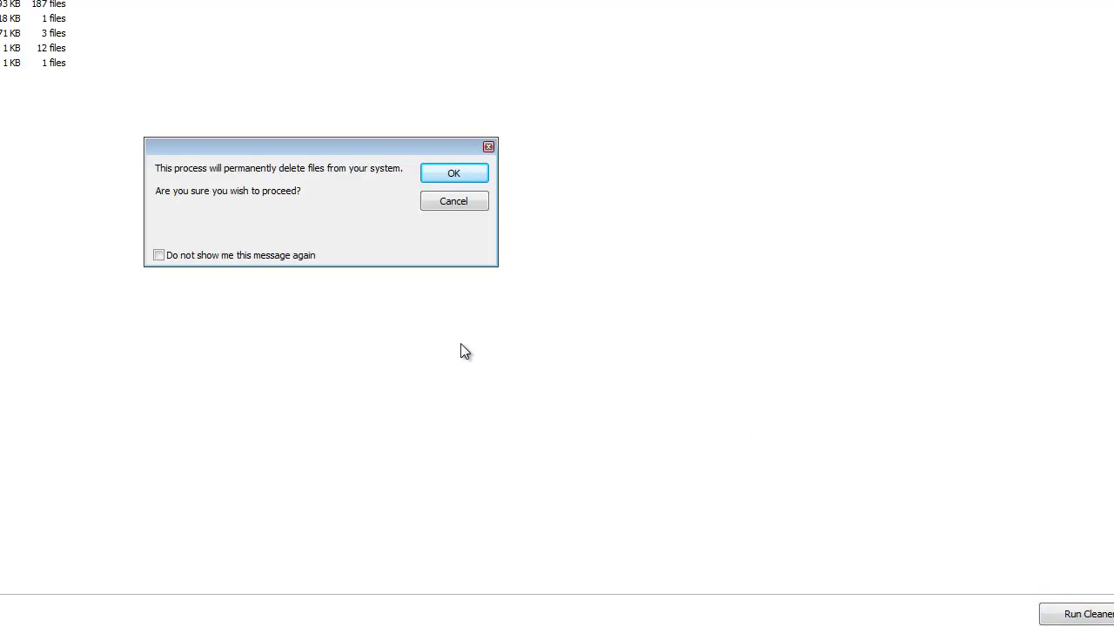
{"action": "left_click", "coordinate": [434, 182]}
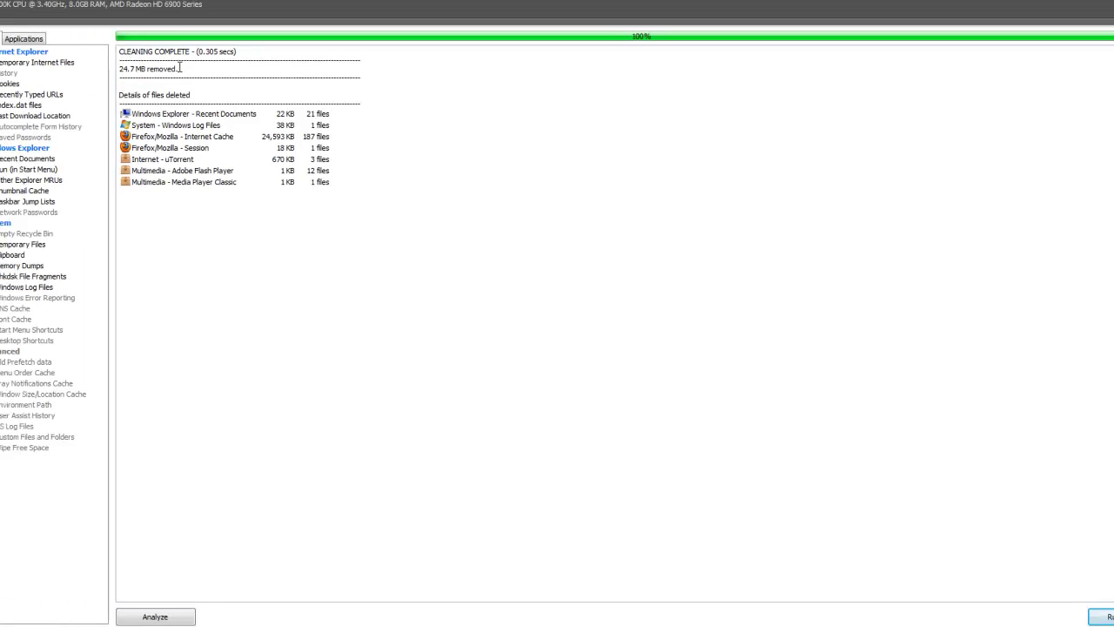
- Check the cleaning report for the amount of data removed
{"action": "left_click_drag", "start_coordinate": [180, 68], "coordinate": [118, 70]}
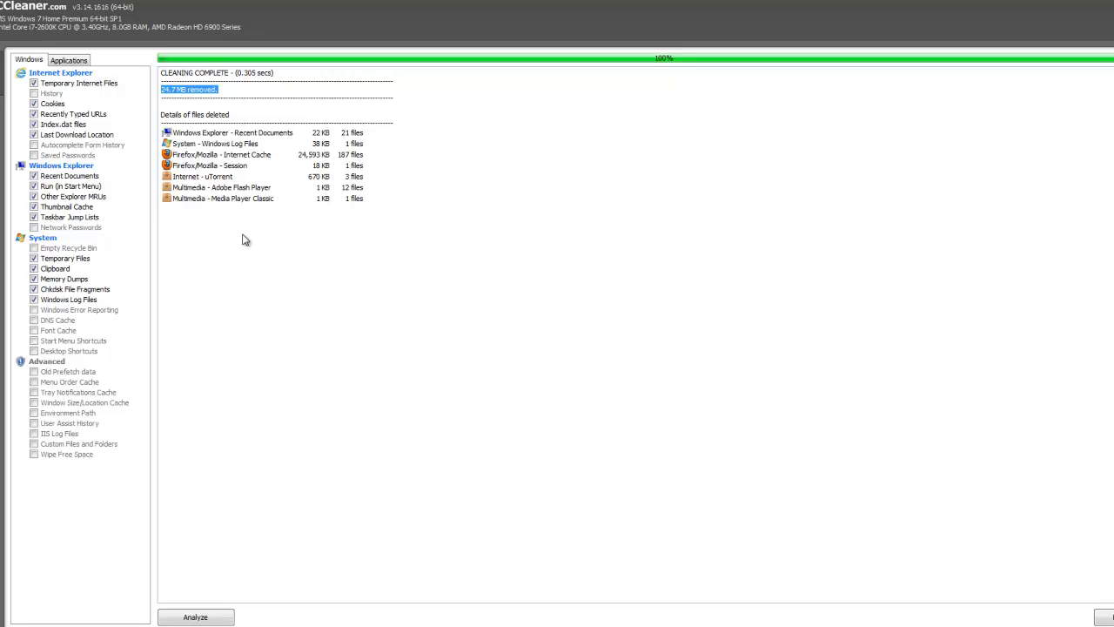
{"action": "left_click_drag", "start_coordinate": [228, 96], "coordinate": [235, 106]}
{"action": "left_click", "coordinate": [338, 237]}
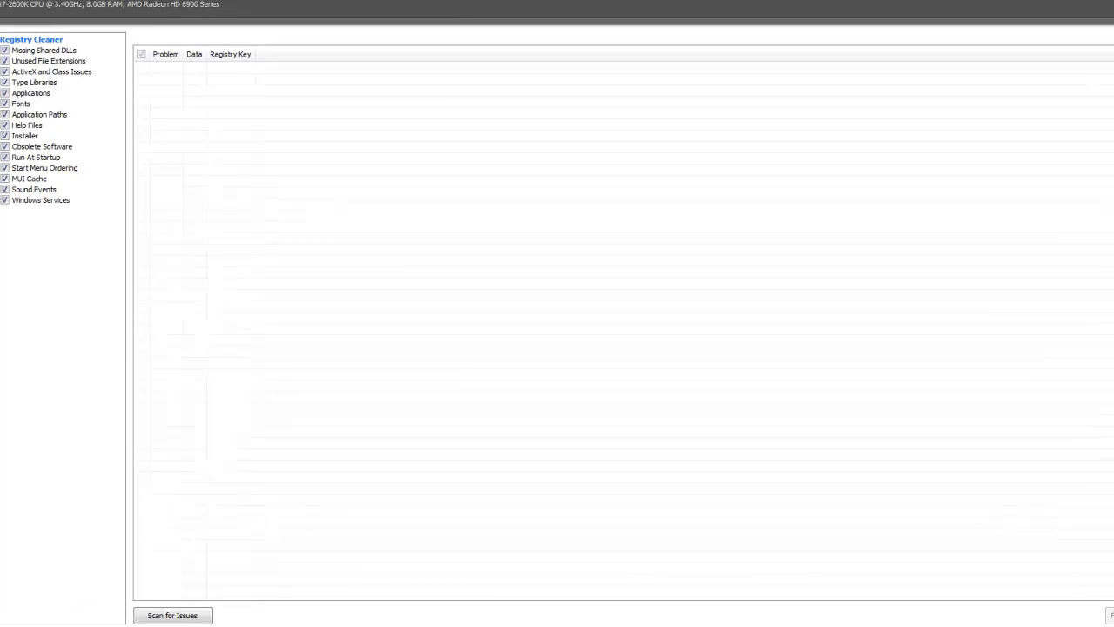
- Scan the registry for issues in all categories and look through the list of problems
{"action": "left_click", "coordinate": [7, 611]}
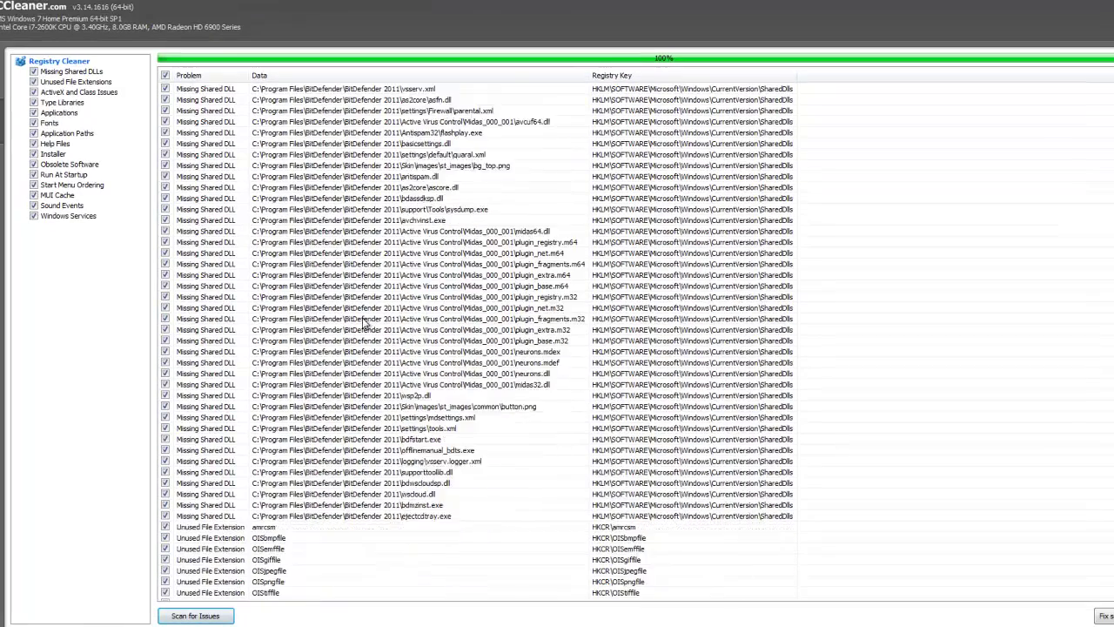
{"action": "scroll", "coordinate": [366, 324], "scroll_direction": "down", "scroll_amount": 20}
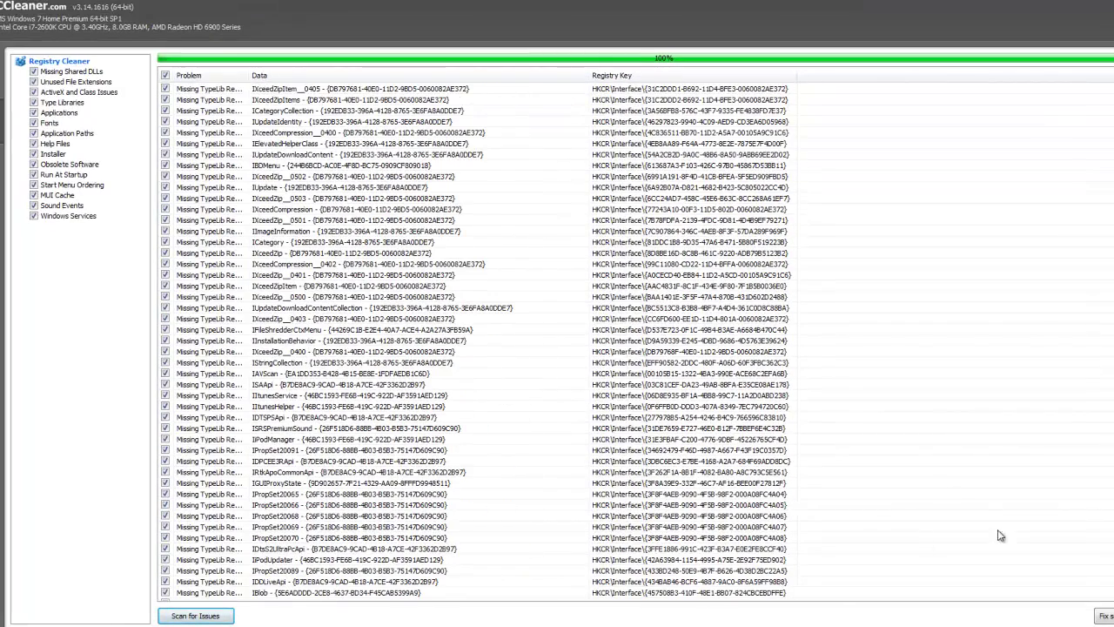
- Back up the registry and fix all selected registry issues
{"action": "left_click", "coordinate": [1104, 616]}
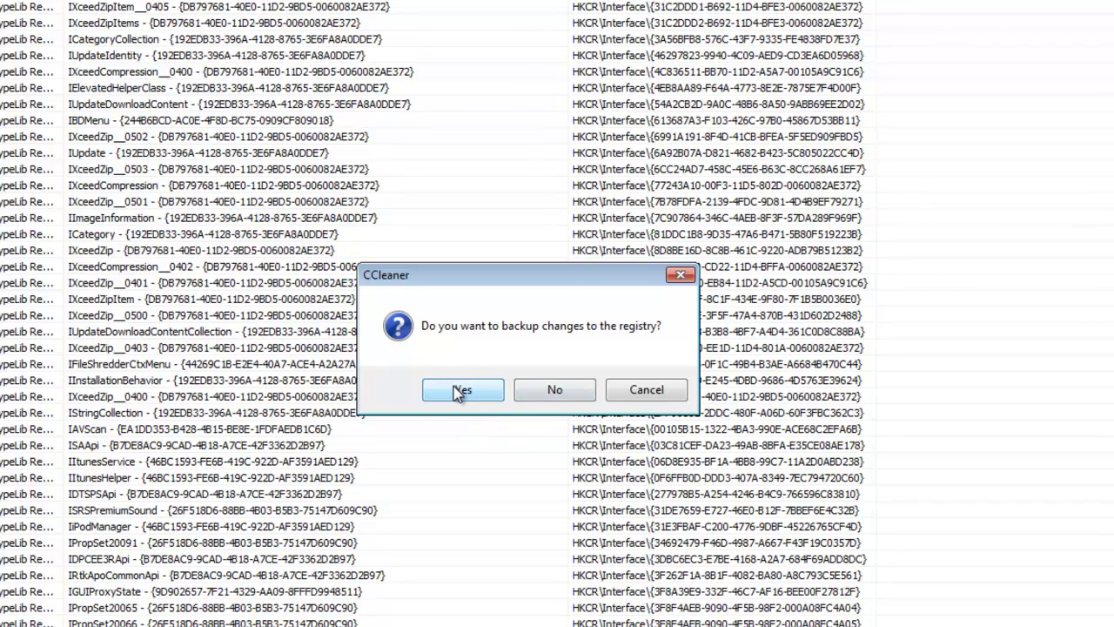
{"action": "left_click", "coordinate": [454, 392]}
{"action": "left_click", "coordinate": [396, 352]}
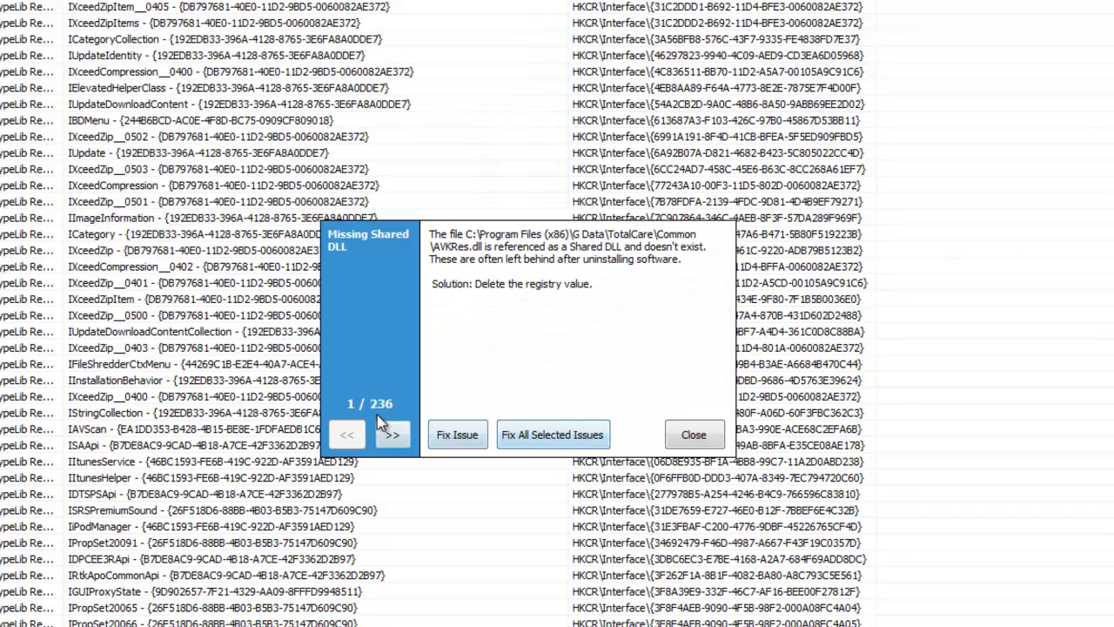
{"action": "left_click", "coordinate": [526, 437]}
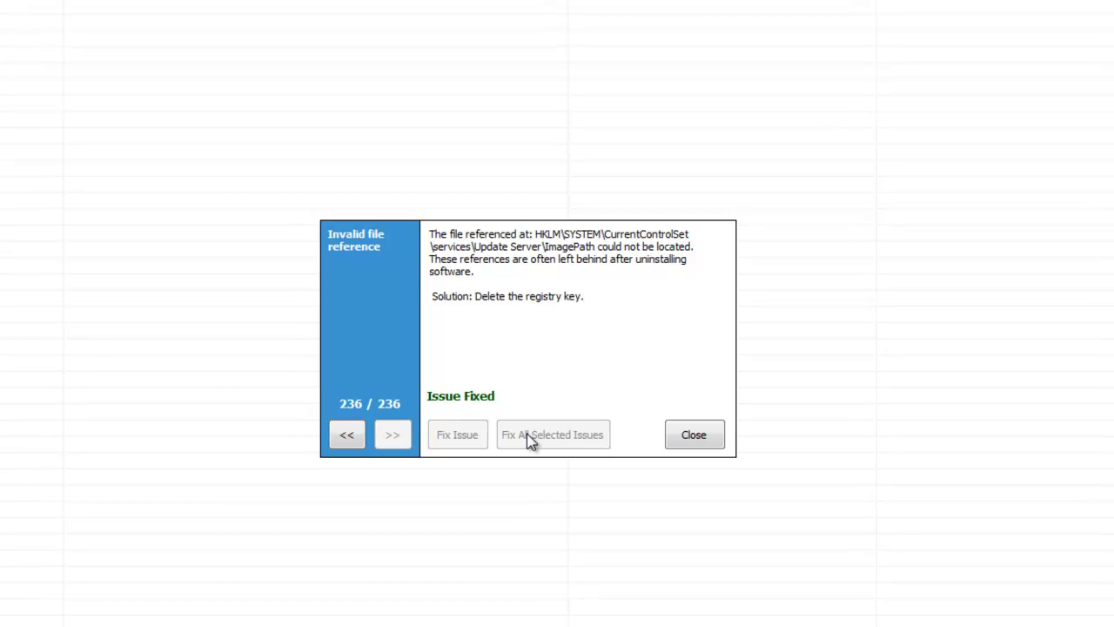
{"action": "left_click", "coordinate": [694, 434]}
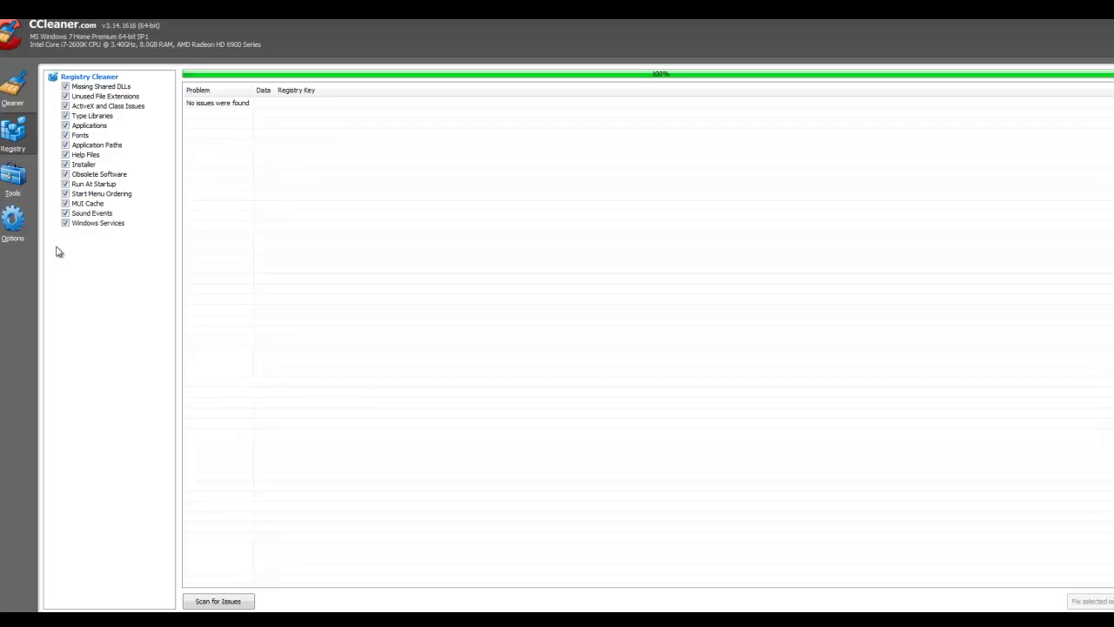
- Open the list of installed programs for uninstalling and select amBX Audio FXGen 3.1.1
{"action": "left_click", "coordinate": [14, 177]}
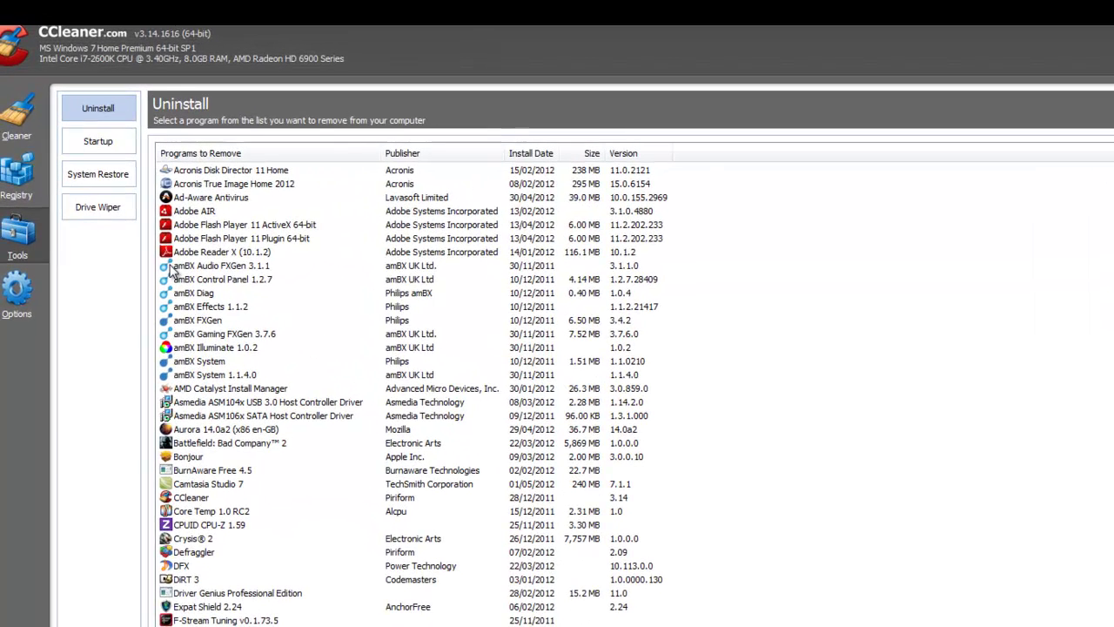
{"action": "left_click", "coordinate": [171, 268]}
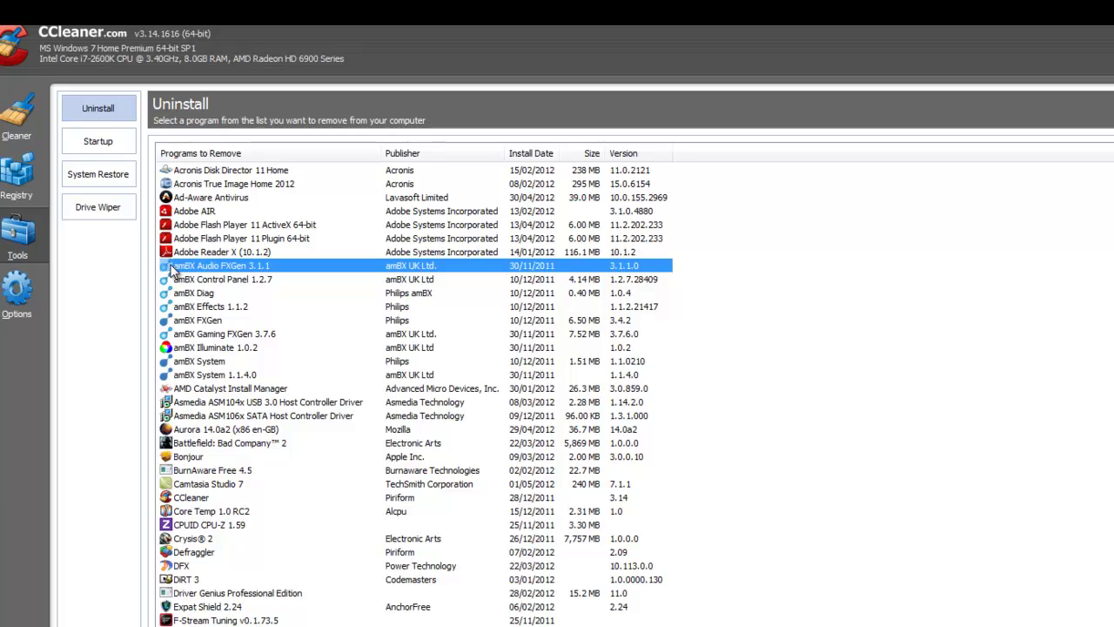
- Show the Windows startup programs, select all entries in the list and clear the selection again
{"action": "left_click", "coordinate": [108, 146]}
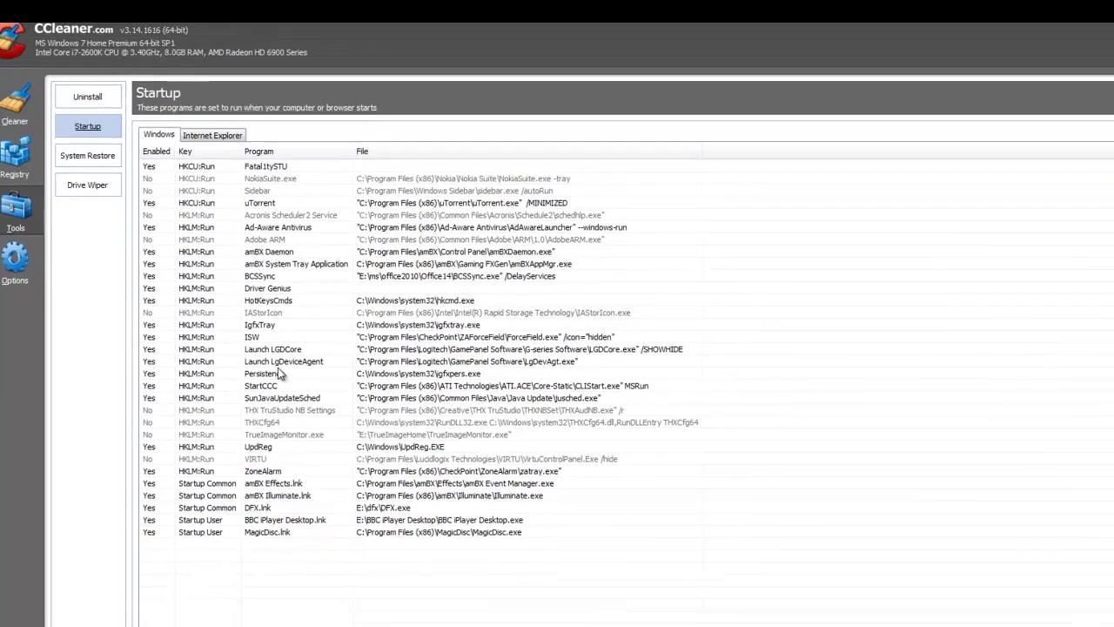
{"action": "left_click_drag", "start_coordinate": [173, 549], "coordinate": [452, 230]}
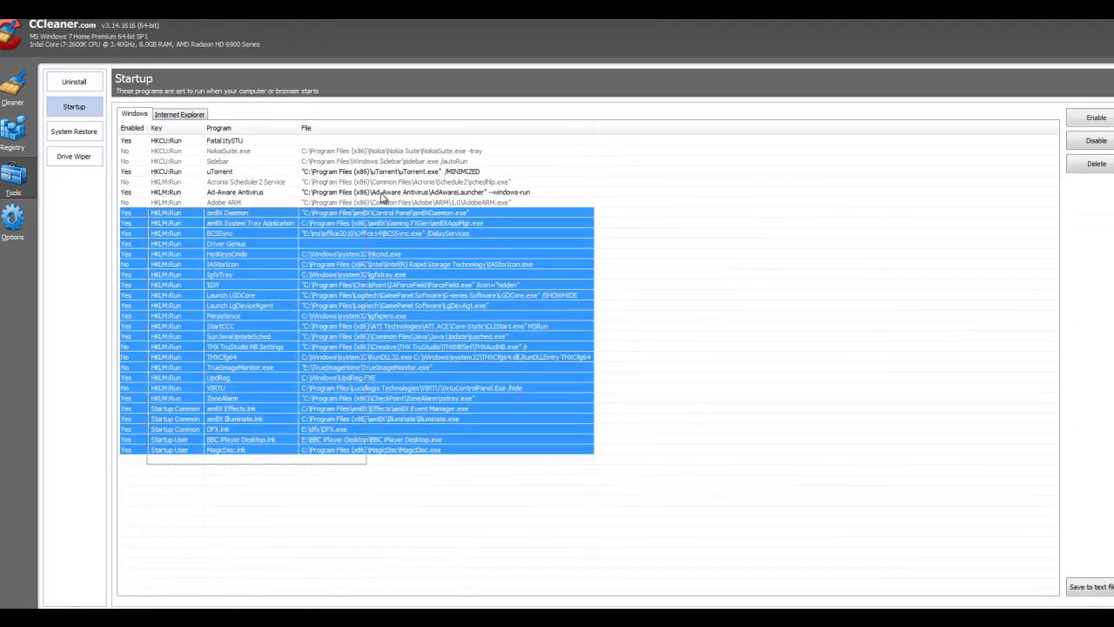
{"action": "left_click_drag", "start_coordinate": [381, 198], "coordinate": [455, 132]}
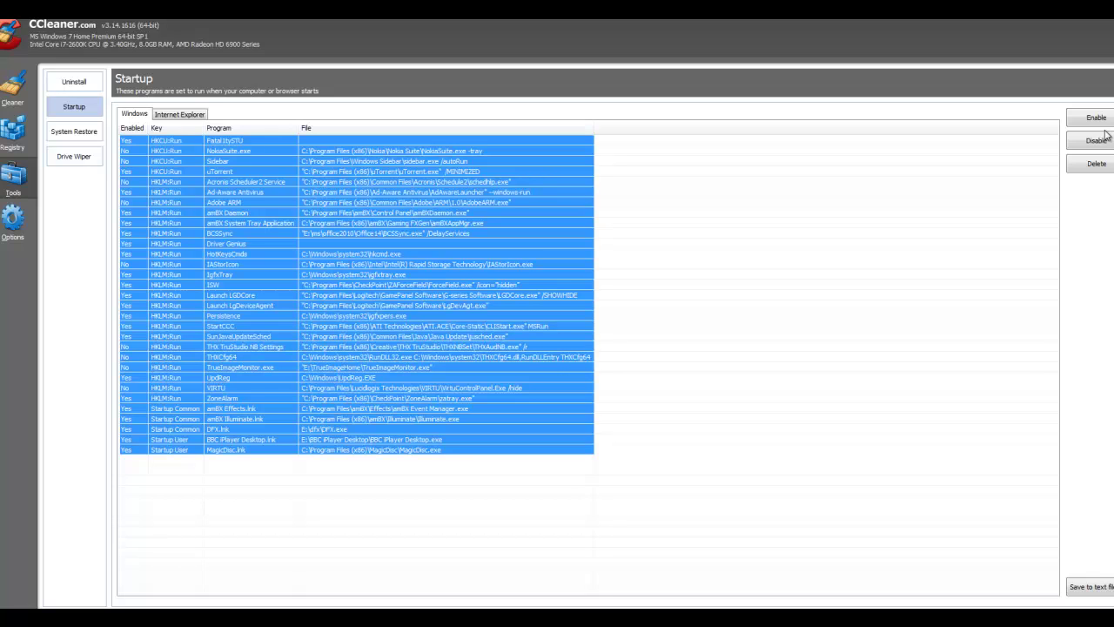
{"action": "left_click", "coordinate": [920, 286]}
- Check which enable and disable actions apply to the IAStorIcon, Launch LgDeviceAgent and multiple selected startup entries
{"action": "left_click", "coordinate": [341, 266]}
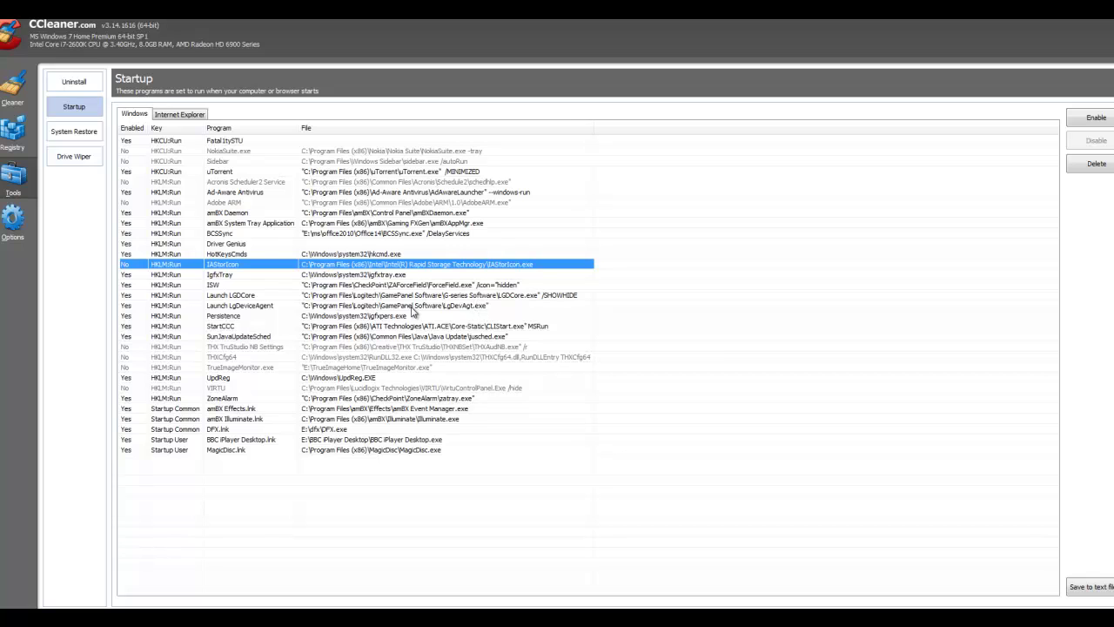
{"action": "left_click", "coordinate": [412, 307]}
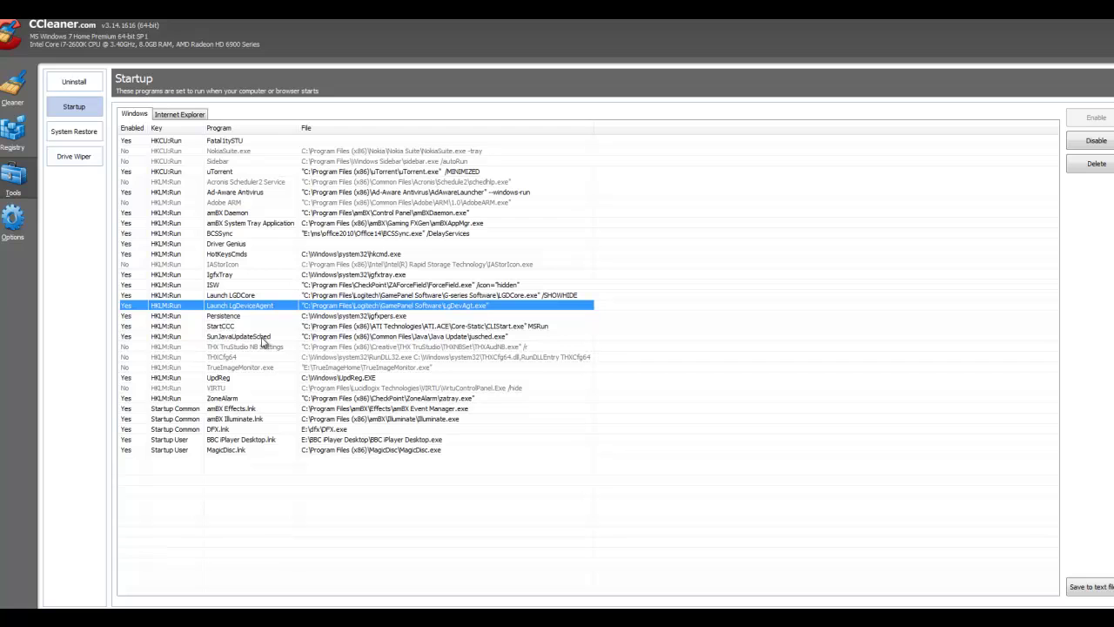
{"action": "left_click_drag", "start_coordinate": [127, 467], "coordinate": [510, 151]}
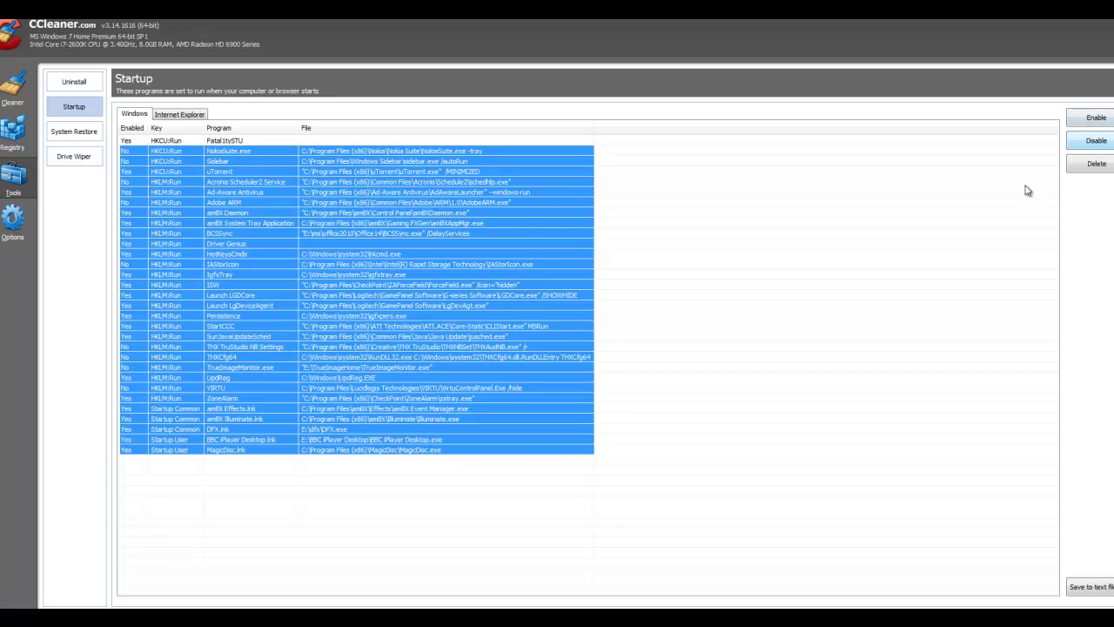
{"action": "left_click", "coordinate": [810, 272]}
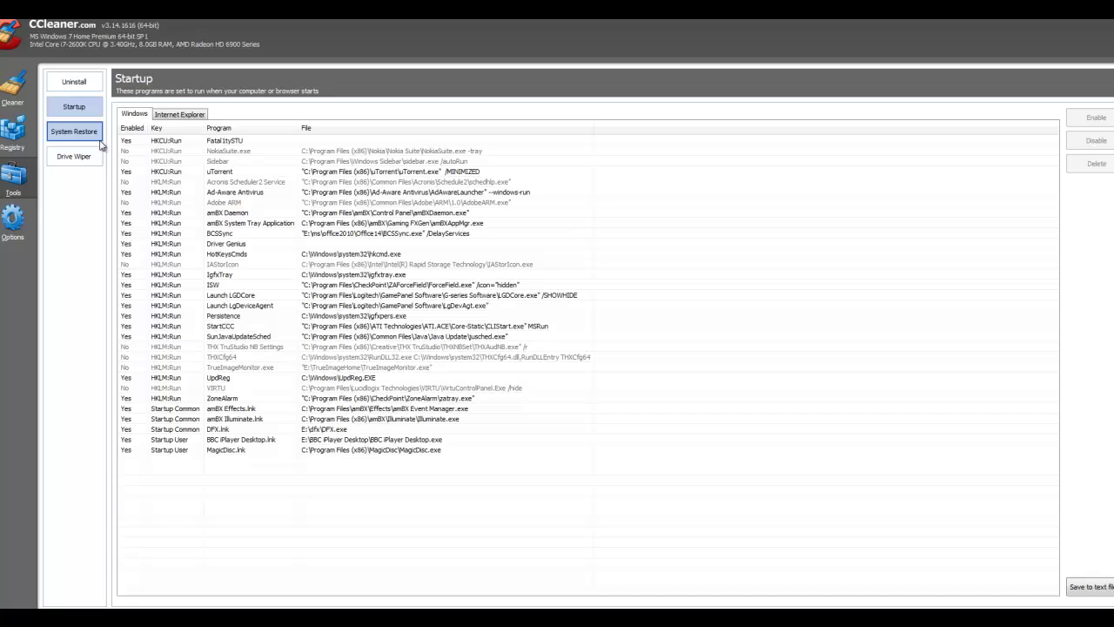
- View the System Restore points and the language choices in the basic settings, keeping English
{"action": "left_click", "coordinate": [87, 134]}
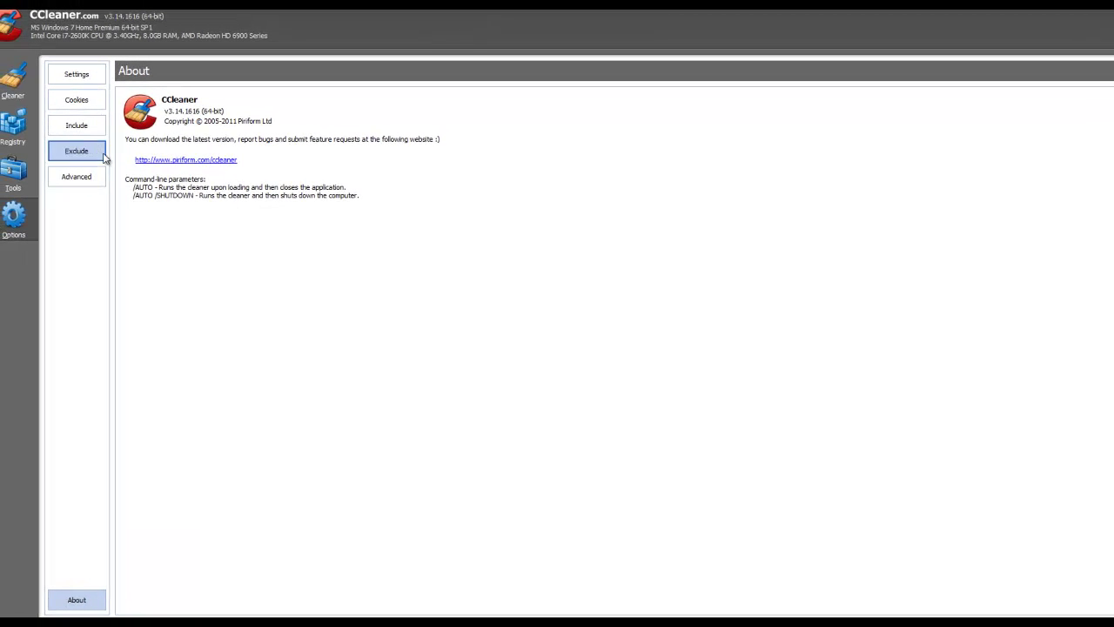
{"action": "left_click", "coordinate": [92, 82]}
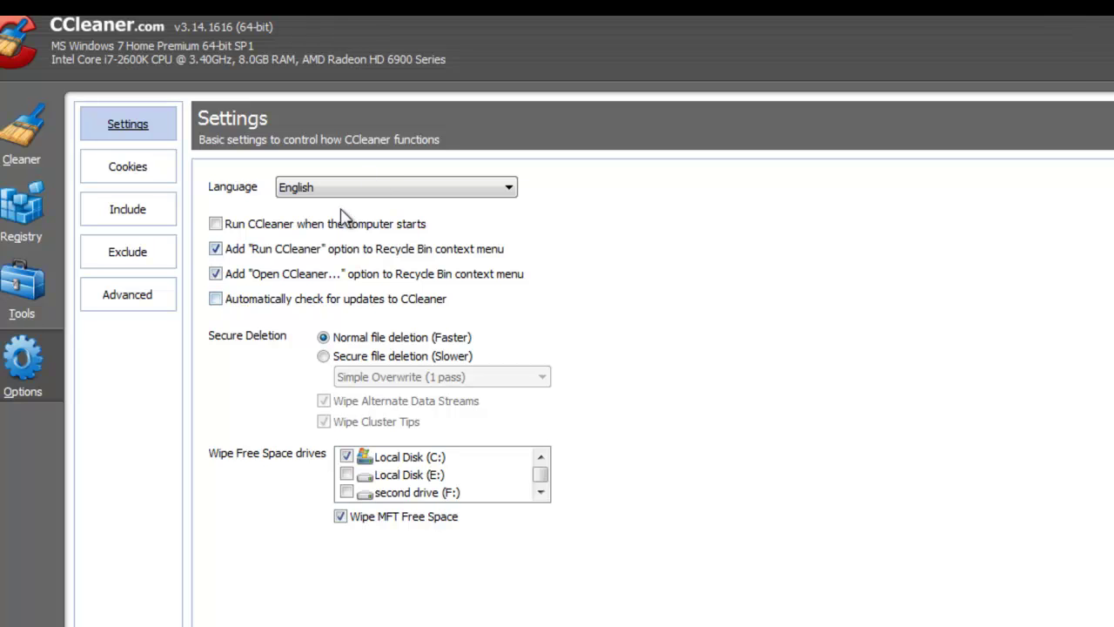
{"action": "left_click", "coordinate": [371, 187]}
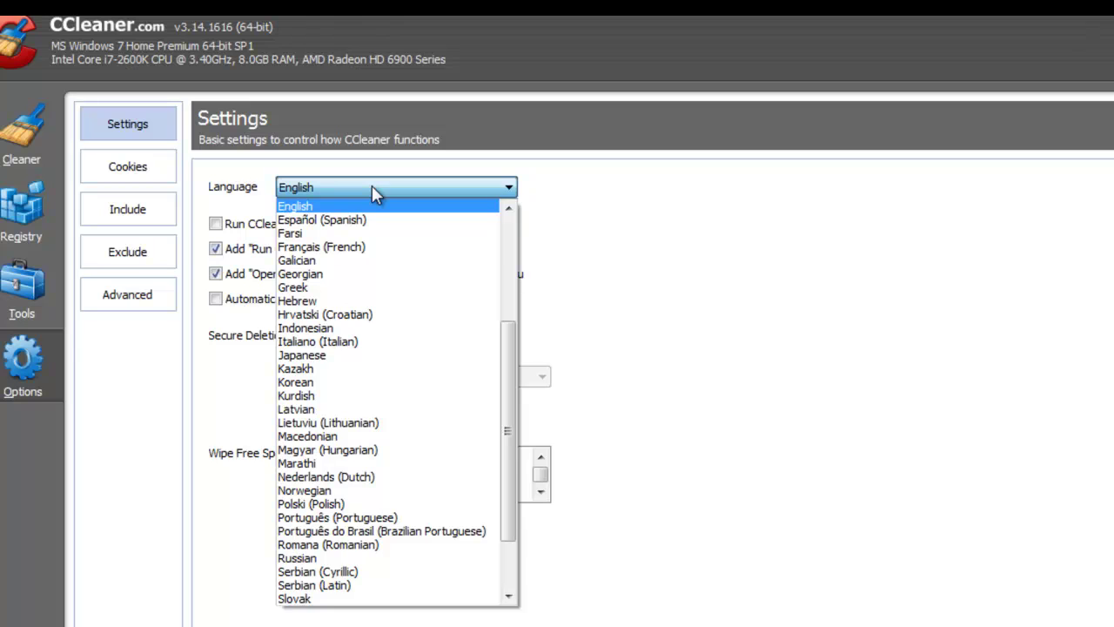
{"action": "left_click", "coordinate": [372, 185]}
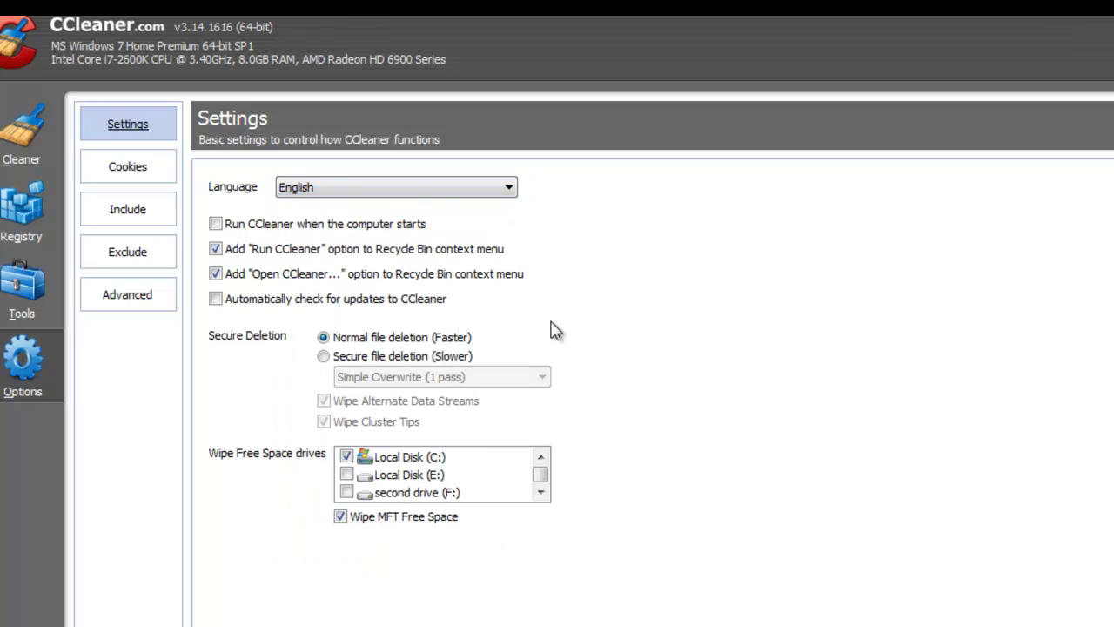
- Select Local Disk (E:) in Drive Wiper and review the overwrite security levels, keeping Simple Overwrite (1 pass)
{"action": "left_click", "coordinate": [43, 279]}
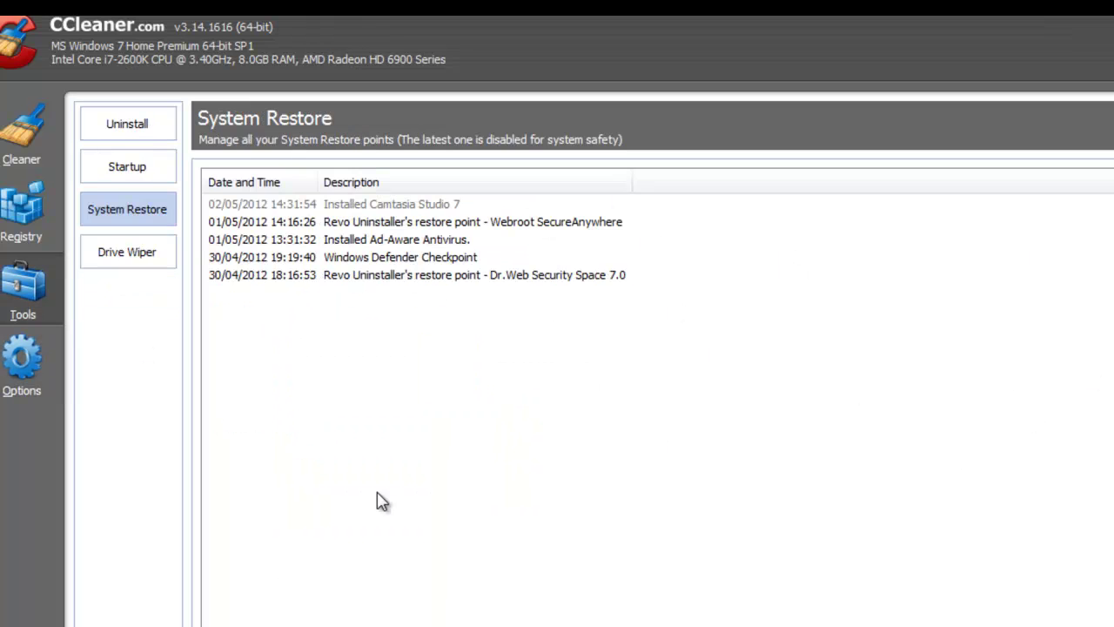
{"action": "left_click", "coordinate": [127, 257]}
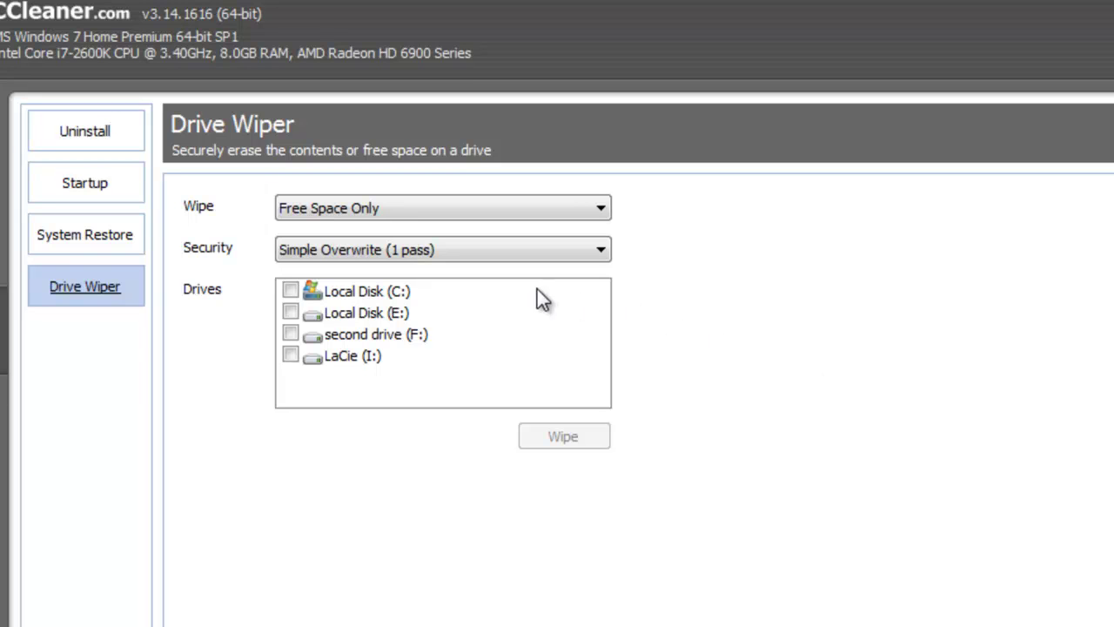
{"action": "left_click", "coordinate": [290, 312]}
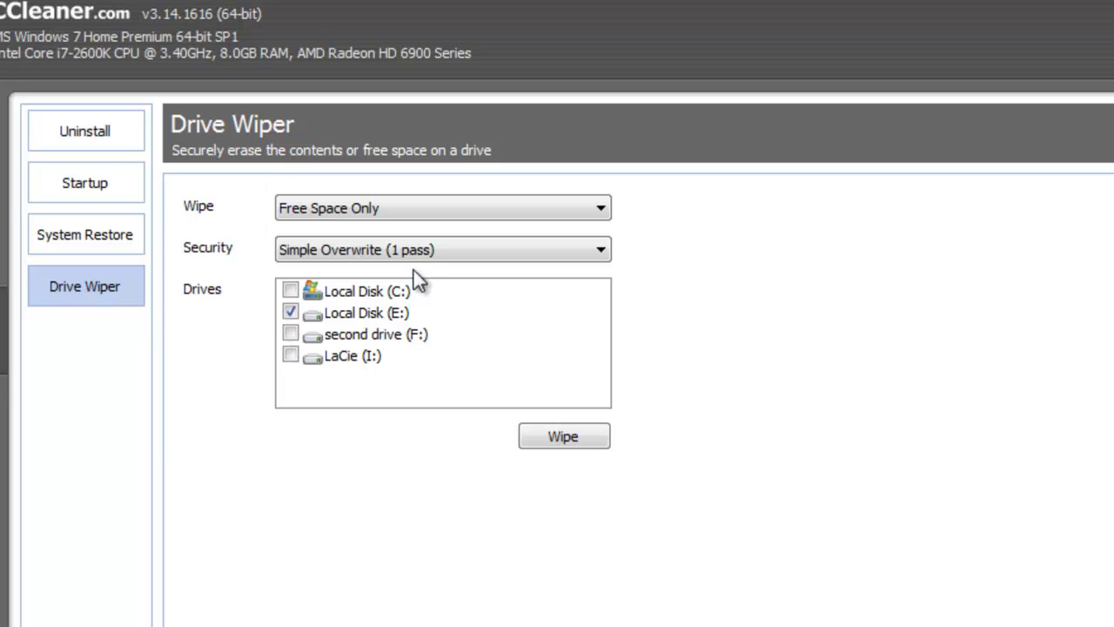
{"action": "left_click", "coordinate": [434, 249]}
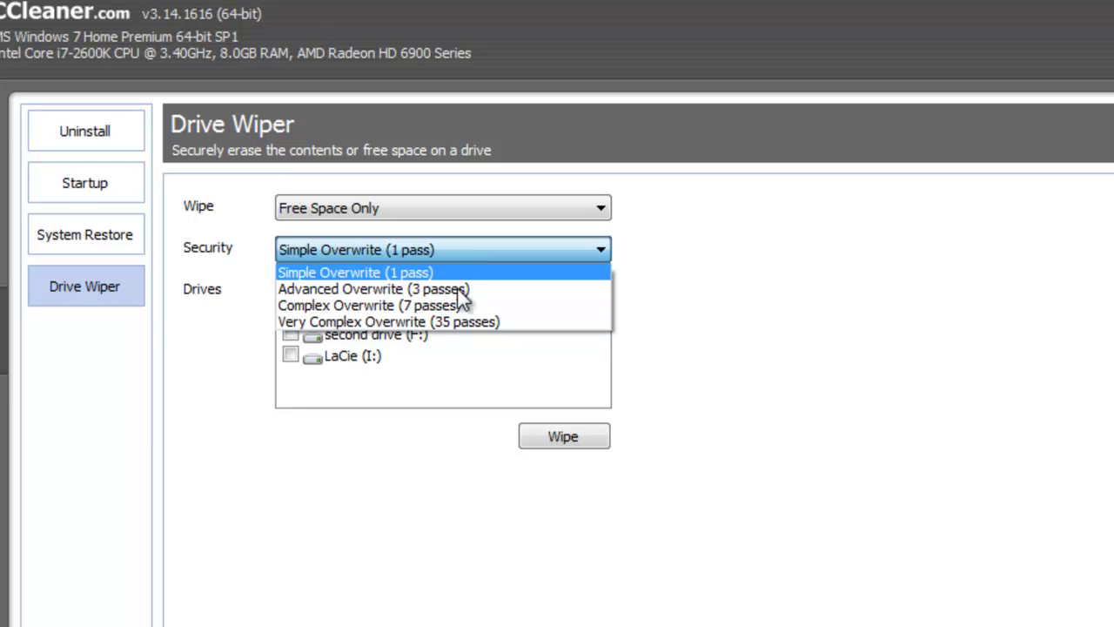
{"action": "left_click", "coordinate": [330, 555]}
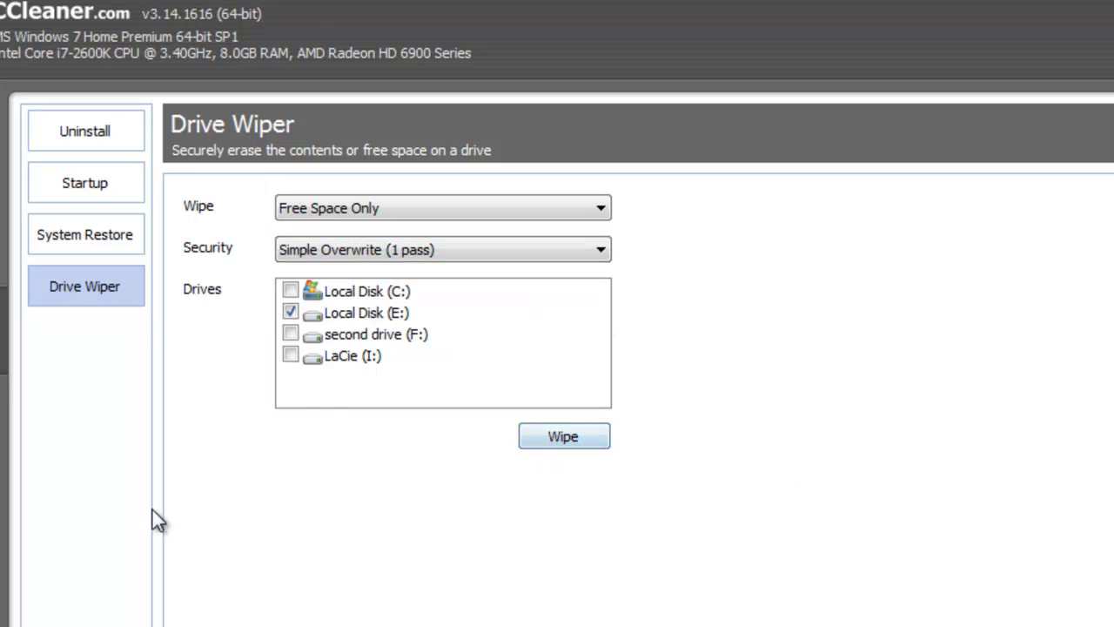